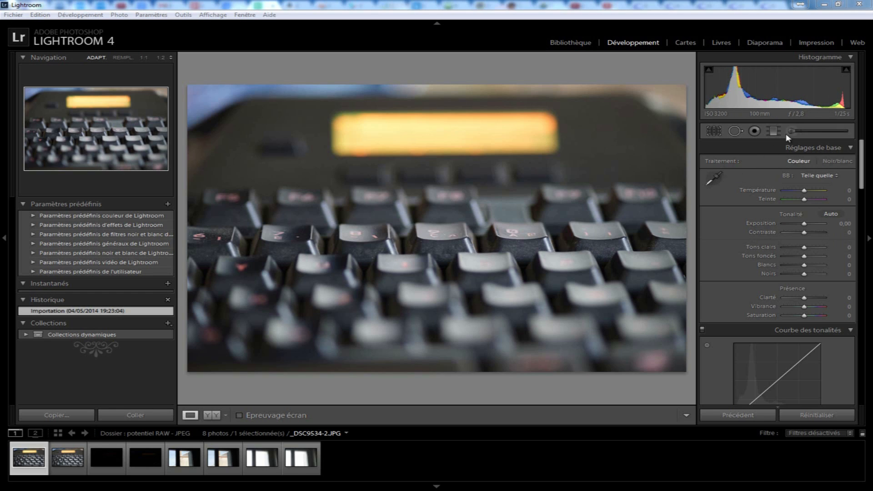
# Compare the unedited RAW and JPEG versions of the bright keyboard photo, ending on _DSC9534-2.JPG.
pyautogui.click(62, 460)
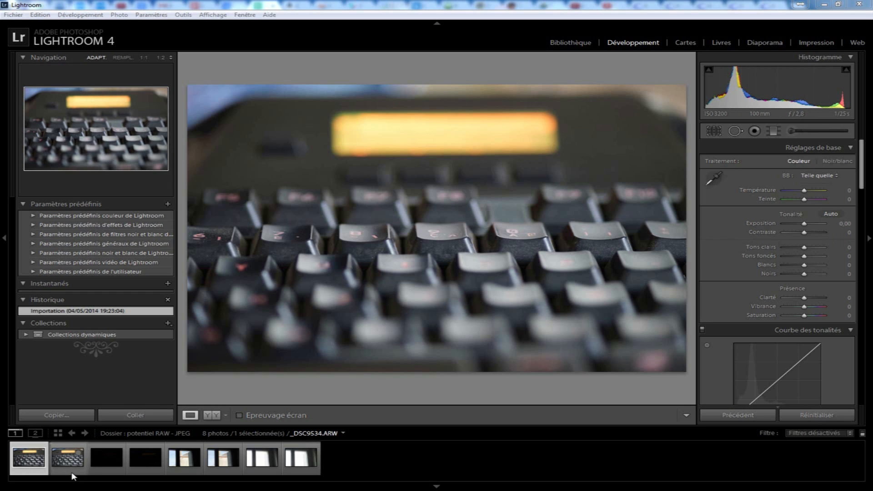
pyautogui.click(71, 472)
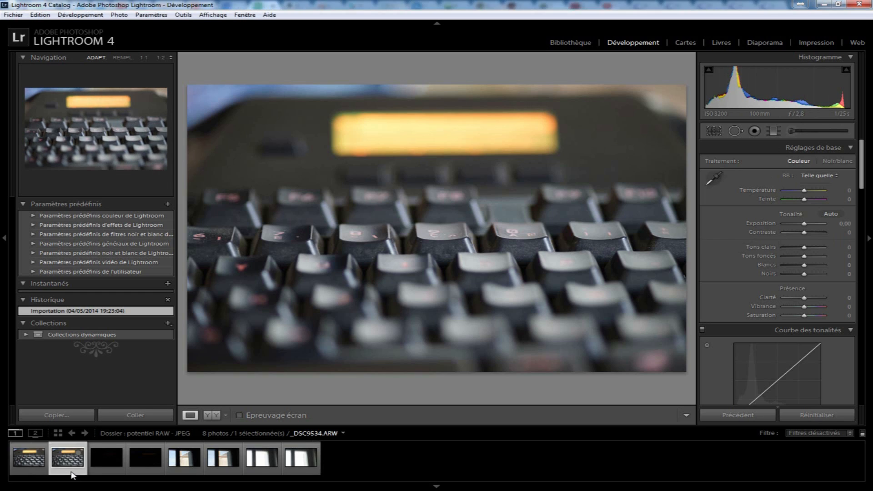
pyautogui.click(30, 470)
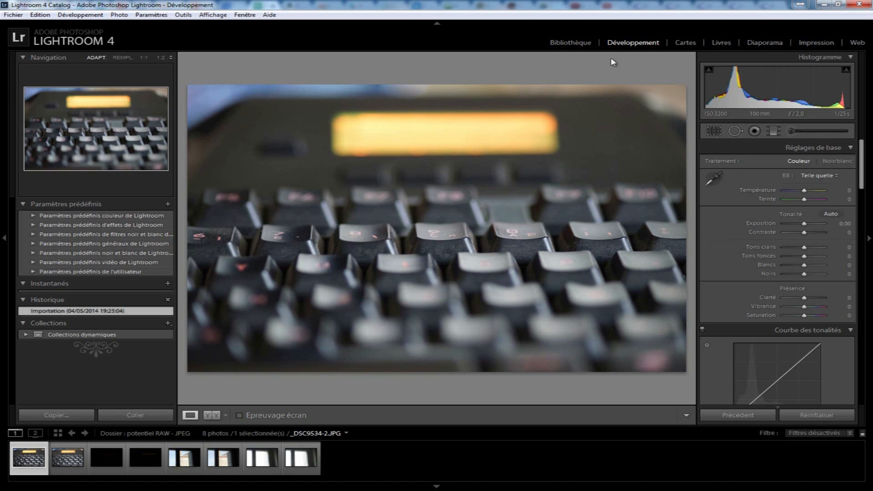
# Try automatic tone on the bright JPEG keyboard photo and reset its settings.
pyautogui.click(833, 213)
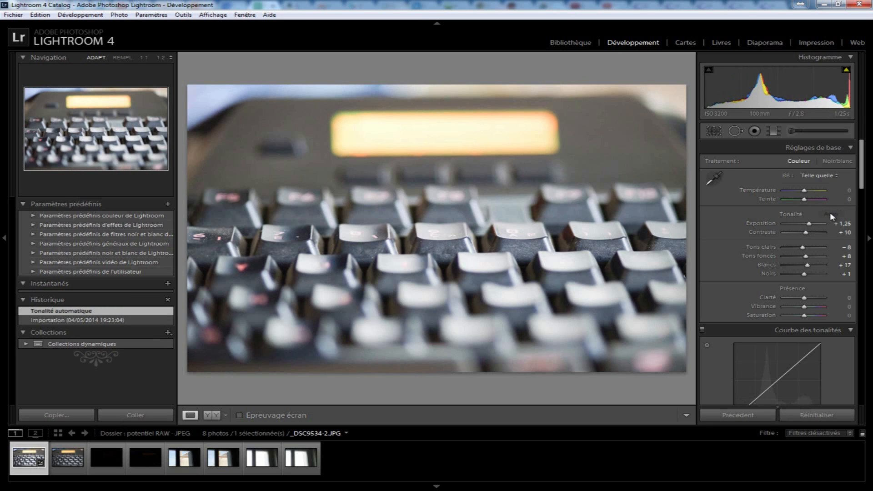
pyautogui.click(818, 415)
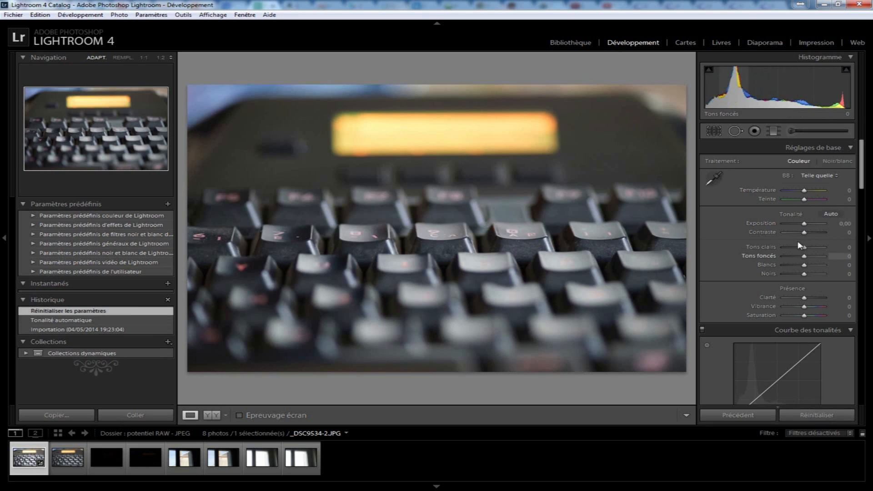
# Set the bright JPEG keyboard photo's Contraste to +49, Tons clairs to −100, Tons foncés to +100 and Clarté to +73.
pyautogui.moveTo(805, 233); pyautogui.dragTo(832, 256)
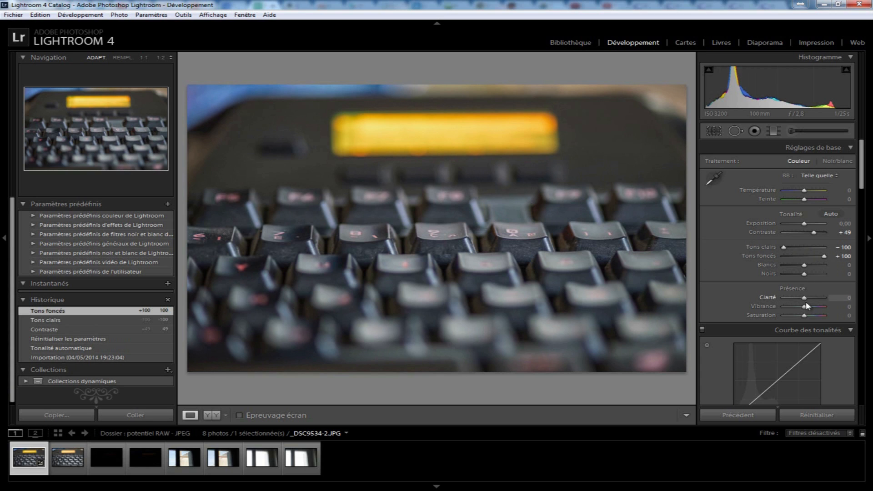
pyautogui.moveTo(805, 298); pyautogui.dragTo(821, 297)
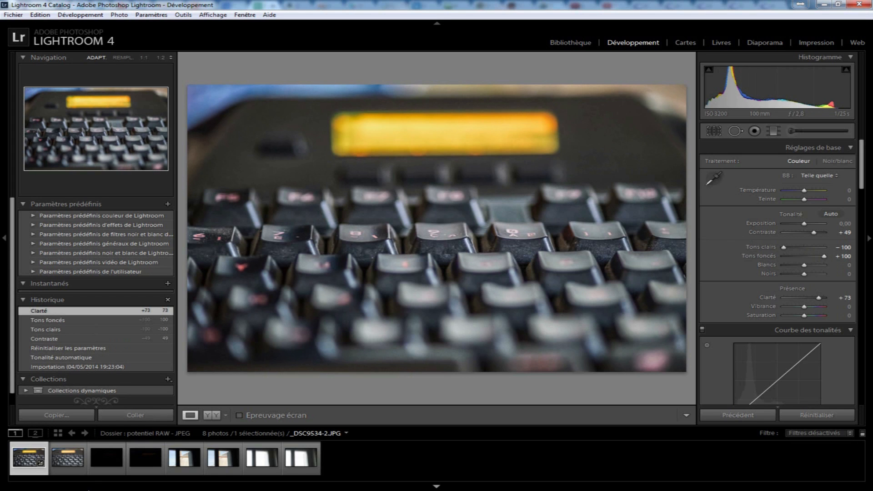
# On _DSC9534.ARW, set Contraste to +68, Tons clairs to −100, Tons foncés to +55 and Clarté to +55.
pyautogui.click(69, 468)
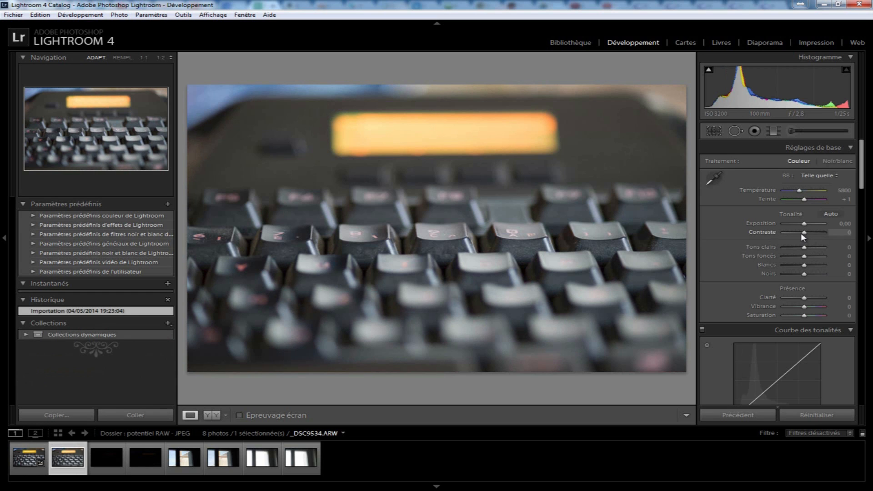
pyautogui.moveTo(809, 233); pyautogui.dragTo(818, 233)
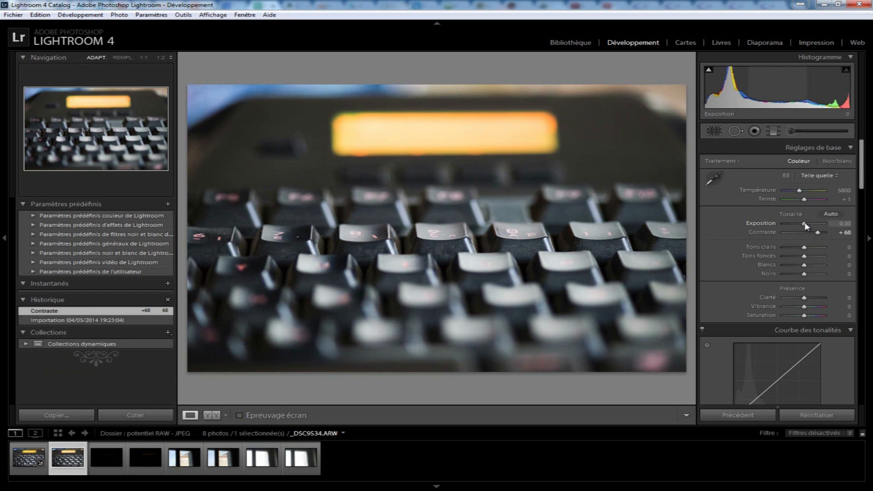
pyautogui.moveTo(804, 249)
pyautogui.mouseDown()
pyautogui.moveTo(757, 245)
pyautogui.moveTo(815, 256)
pyautogui.mouseUp()
pyautogui.moveTo(805, 299); pyautogui.dragTo(814, 298)
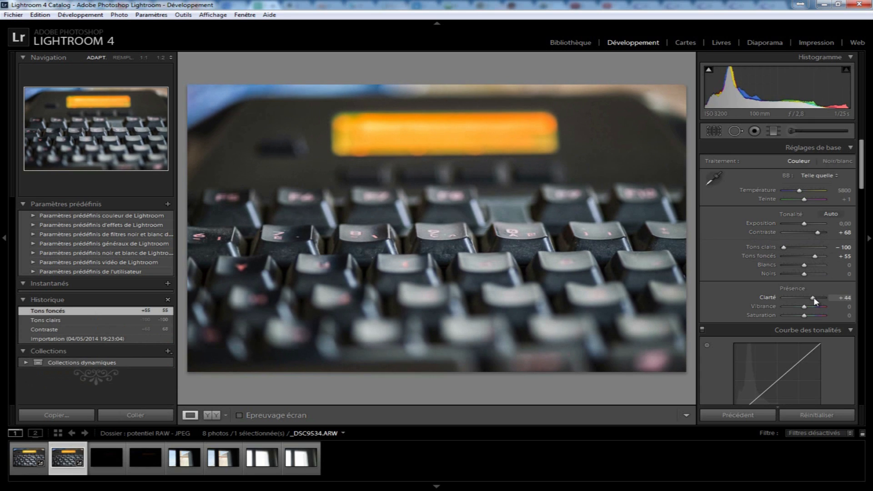
pyautogui.moveTo(818, 300); pyautogui.dragTo(818, 300)
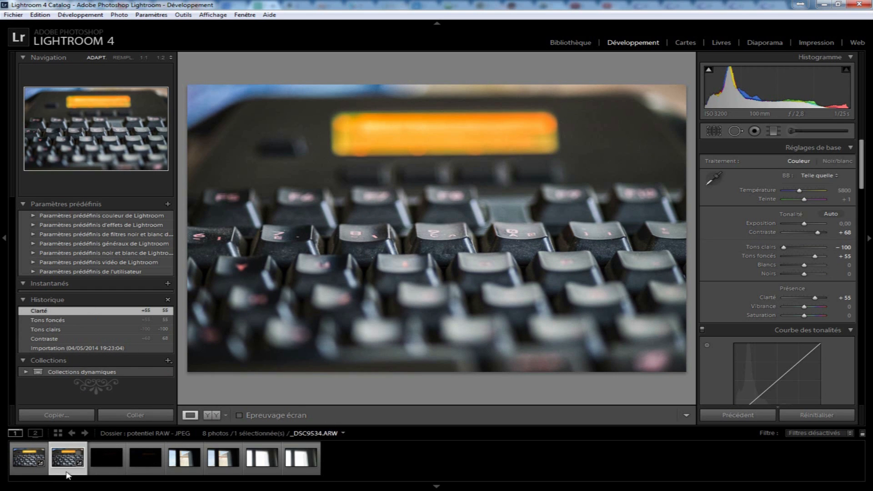
# Switch repeatedly between the edited JPEG and RAW versions of the bright keyboard photo to compare their rendering.
pyautogui.click(33, 474)
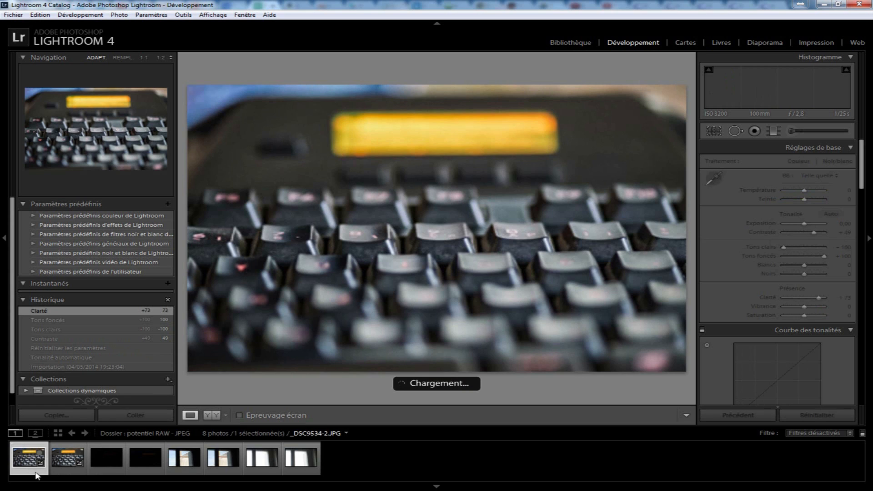
pyautogui.click(76, 476)
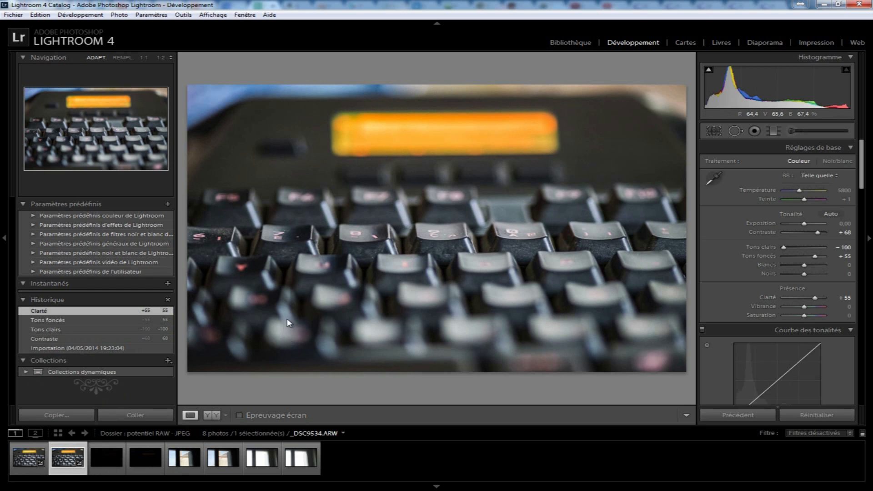
pyautogui.click(35, 475)
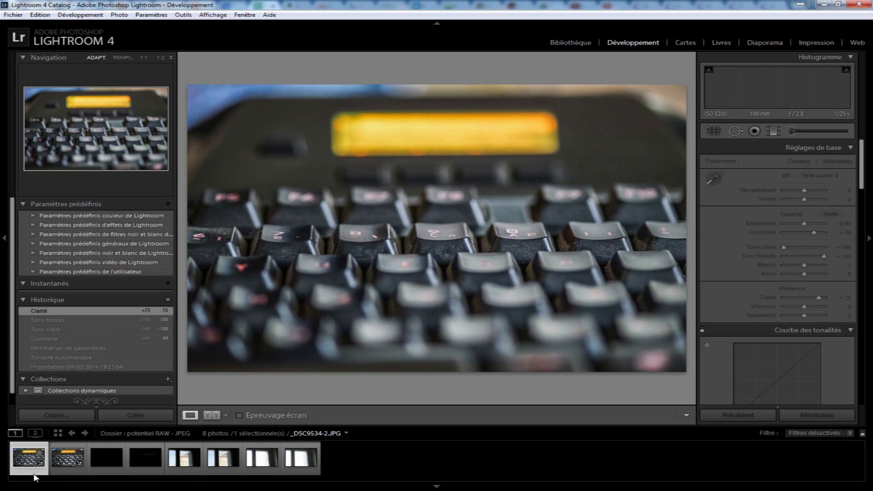
pyautogui.click(74, 473)
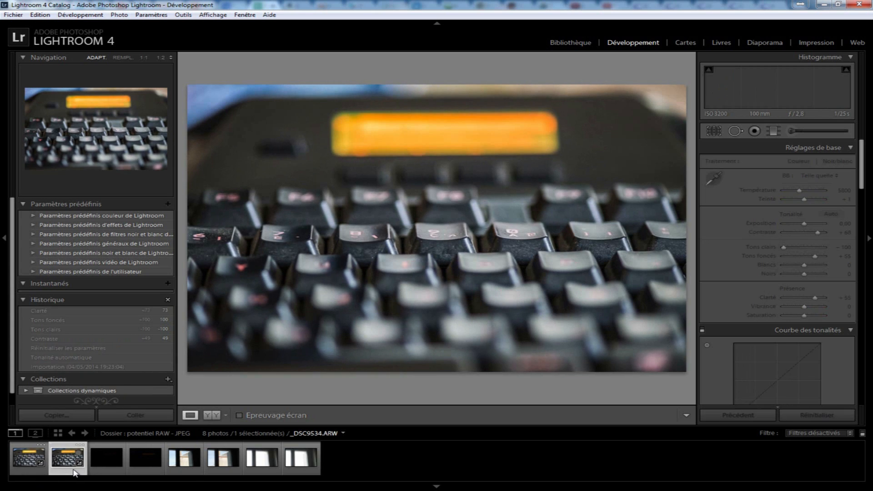
pyautogui.click(35, 480)
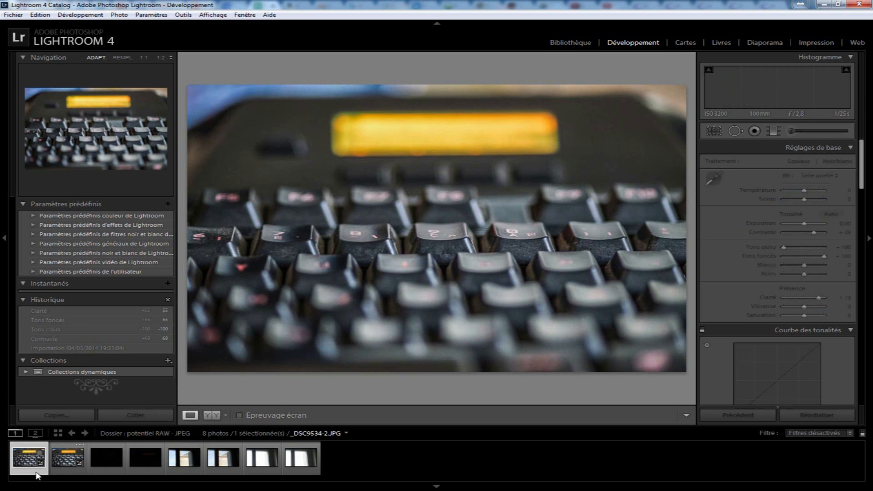
pyautogui.click(69, 471)
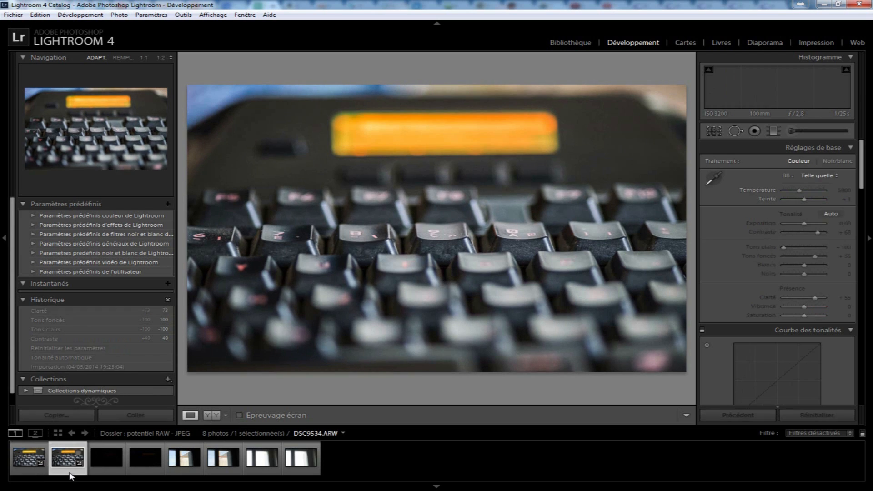
# Set Luminance noise reduction to 19 on _DSC9534.ARW and 18 on _DSC9534-2.JPG, and return to the RAW photo.
pyautogui.scroll(-10, 779, 254)
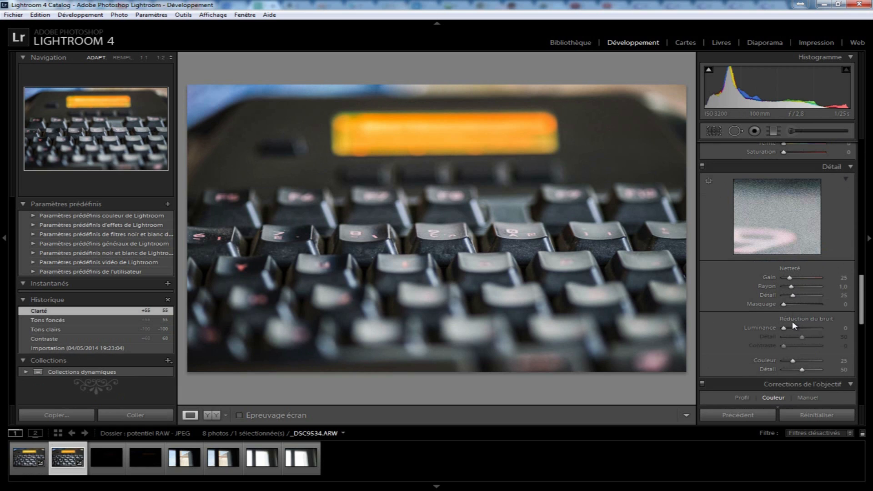
pyautogui.moveTo(790, 327); pyautogui.dragTo(792, 328)
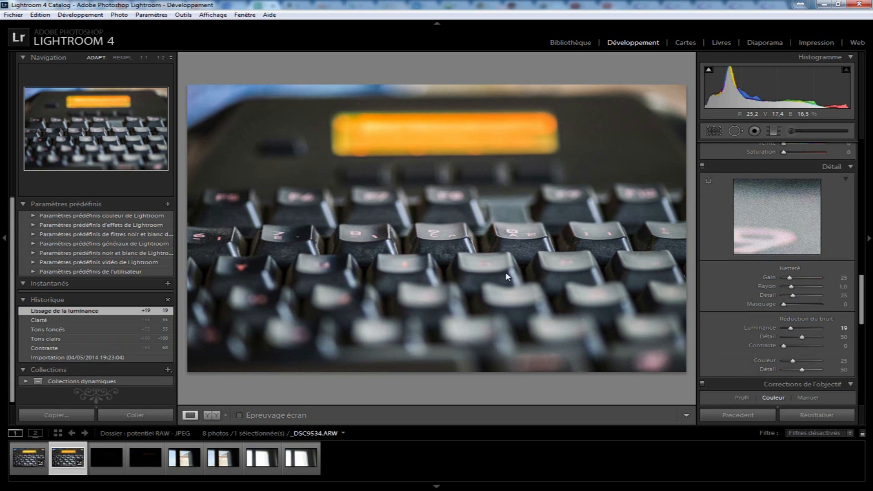
pyautogui.click(25, 464)
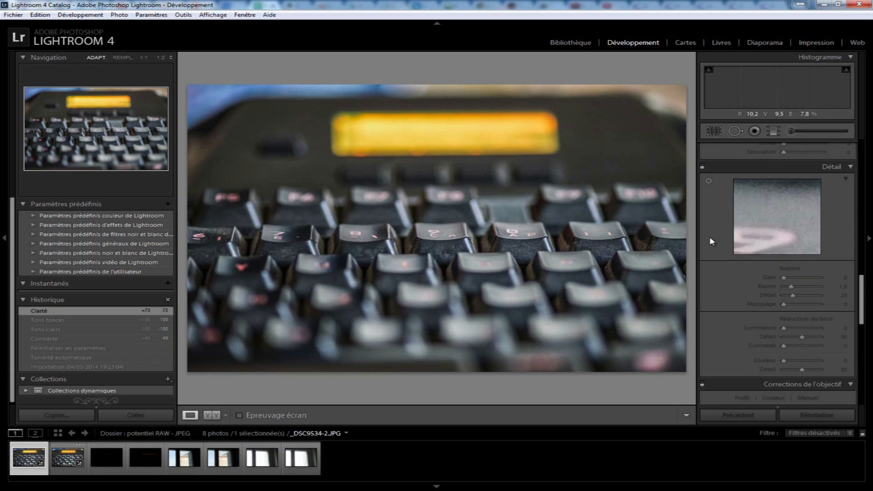
pyautogui.moveTo(784, 331); pyautogui.dragTo(789, 329)
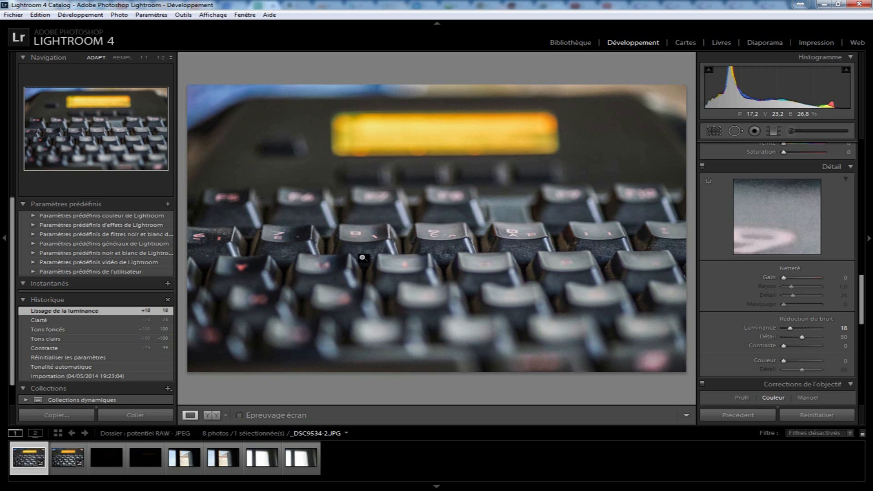
pyautogui.click(73, 466)
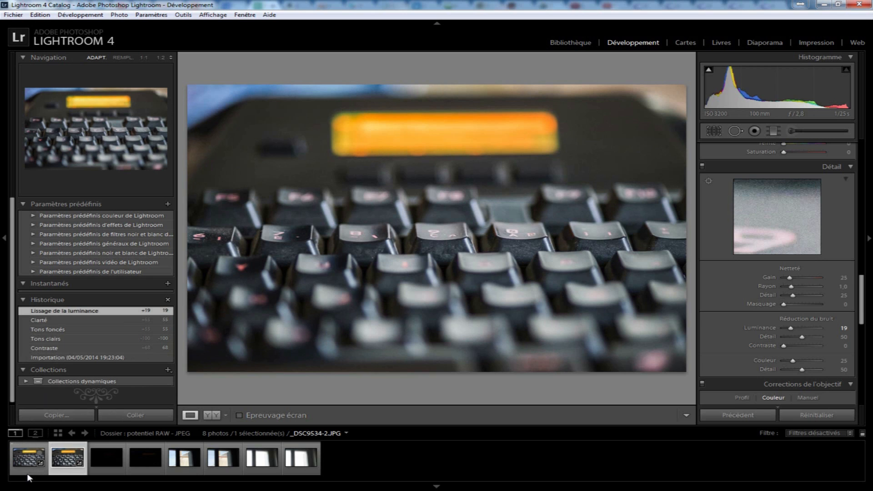
# On the underexposed _DSC9535-2.JPG, set Exposition to +5,00, Contraste to +25, Tons clairs to +9, Tons foncés to +100 and Clarté to +4.
pyautogui.scroll(10, 768, 323)
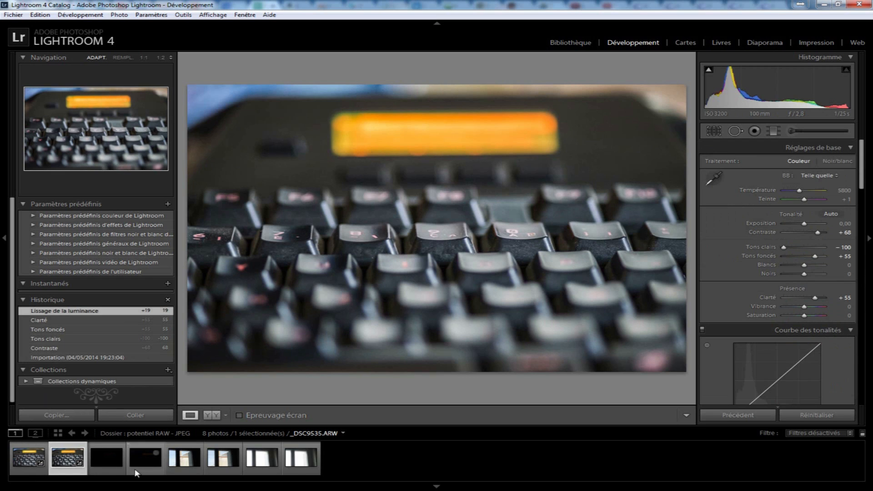
pyautogui.click(112, 473)
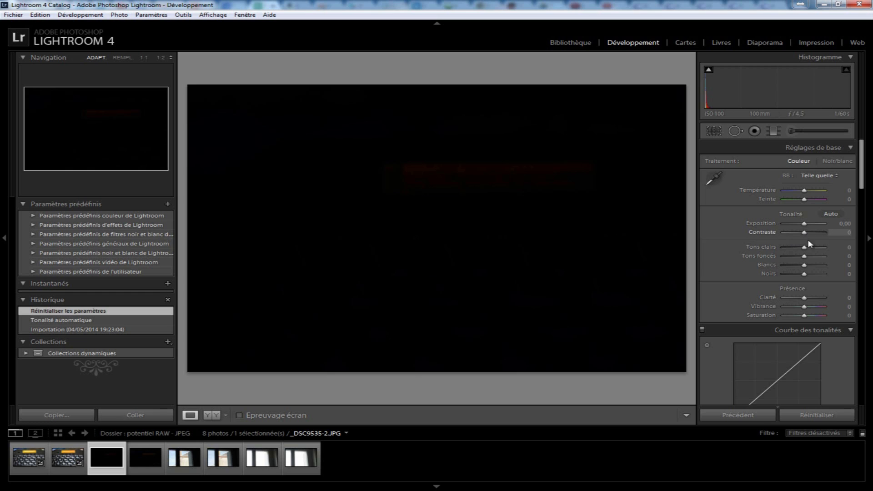
pyautogui.moveTo(806, 227); pyautogui.dragTo(819, 226)
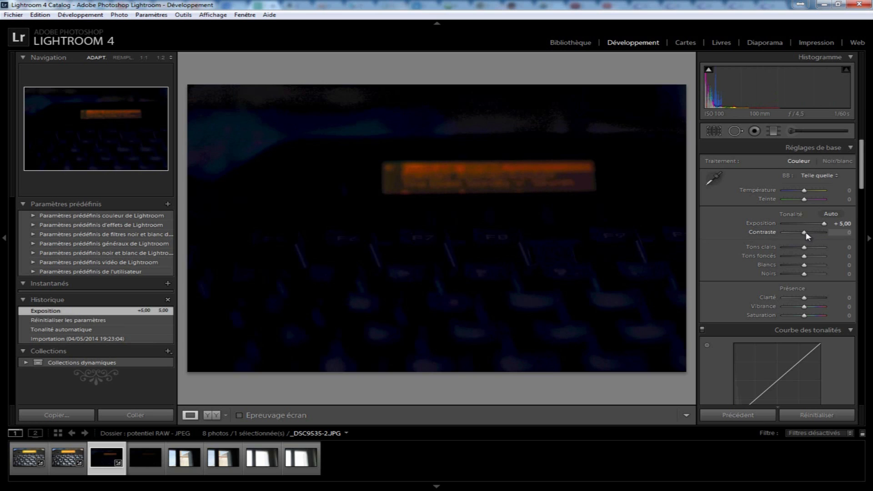
pyautogui.moveTo(811, 233); pyautogui.dragTo(818, 233)
pyautogui.moveTo(809, 235); pyautogui.dragTo(823, 258)
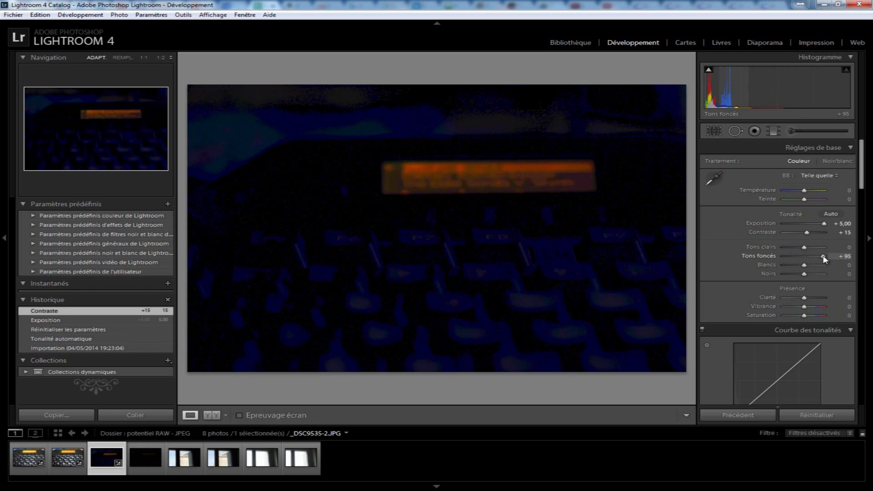
pyautogui.moveTo(824, 258); pyautogui.dragTo(826, 258)
pyautogui.moveTo(805, 297)
pyautogui.mouseDown()
pyautogui.moveTo(815, 296)
pyautogui.moveTo(805, 297)
pyautogui.mouseUp()
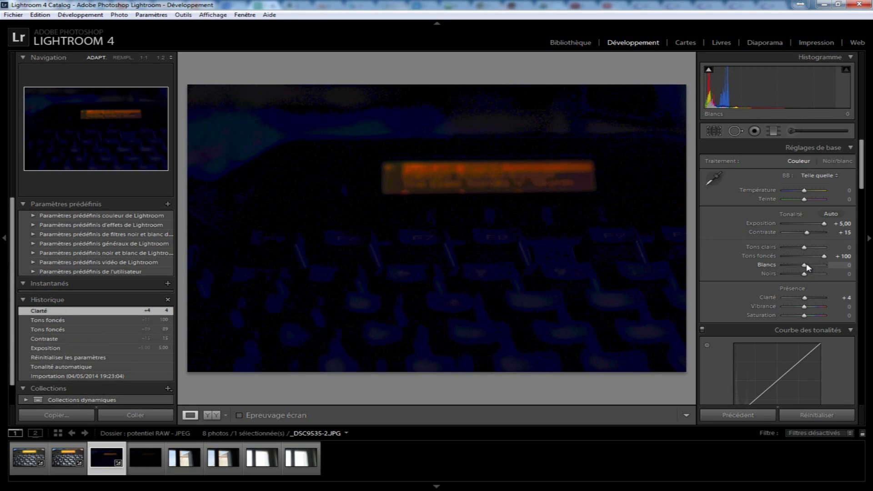
pyautogui.moveTo(814, 236); pyautogui.dragTo(827, 248)
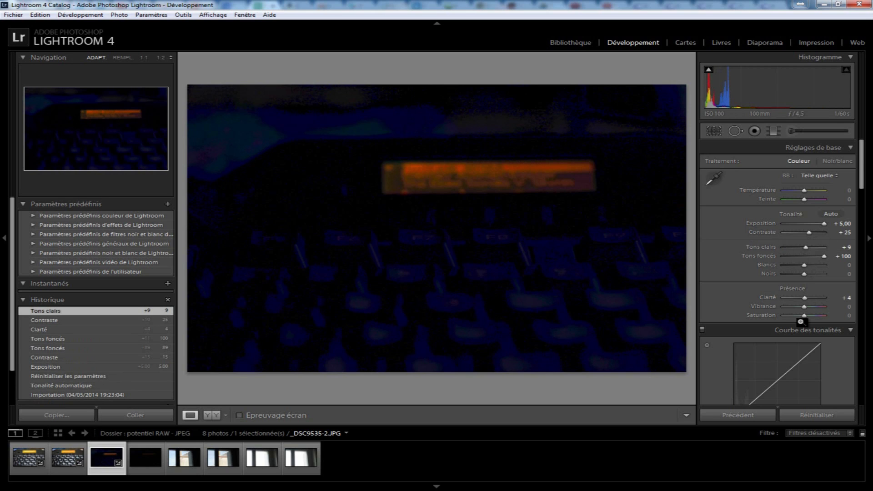
# On the underexposed _DSC9535.ARW, set Exposition to +5,00, Contraste to +12, Tons clairs to −55, Tons foncés to +89 and Clarté to +41.
pyautogui.press('Right')
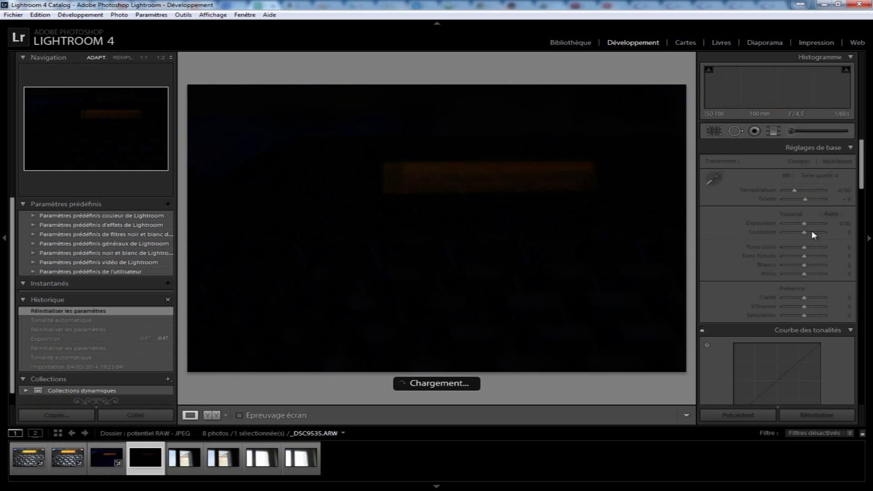
pyautogui.moveTo(805, 224); pyautogui.dragTo(819, 223)
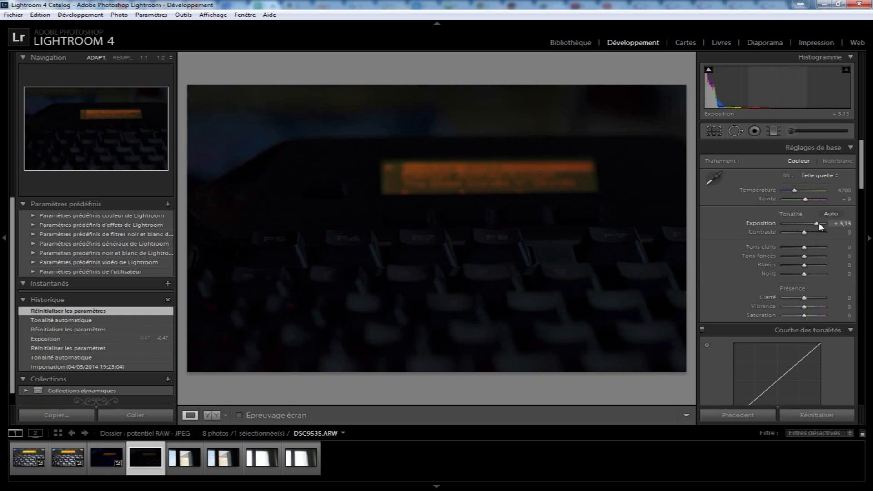
pyautogui.moveTo(819, 223); pyautogui.dragTo(824, 254)
pyautogui.moveTo(804, 298); pyautogui.dragTo(812, 299)
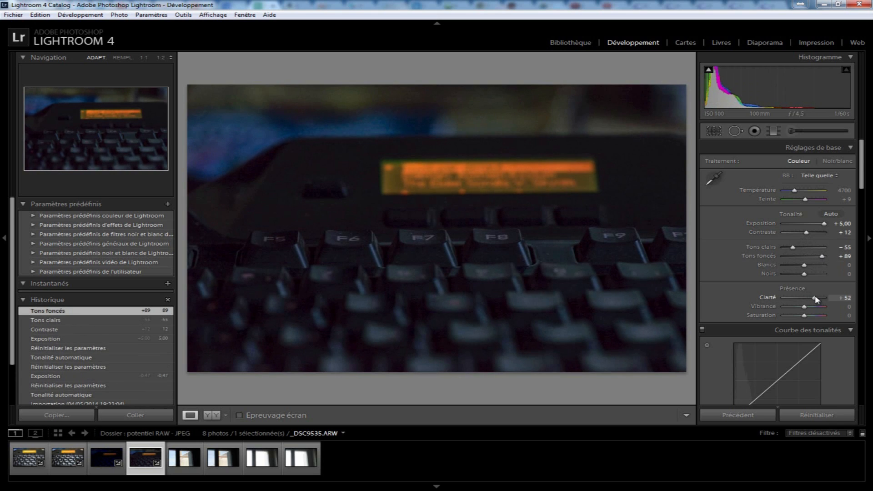
pyautogui.moveTo(815, 299); pyautogui.dragTo(813, 295)
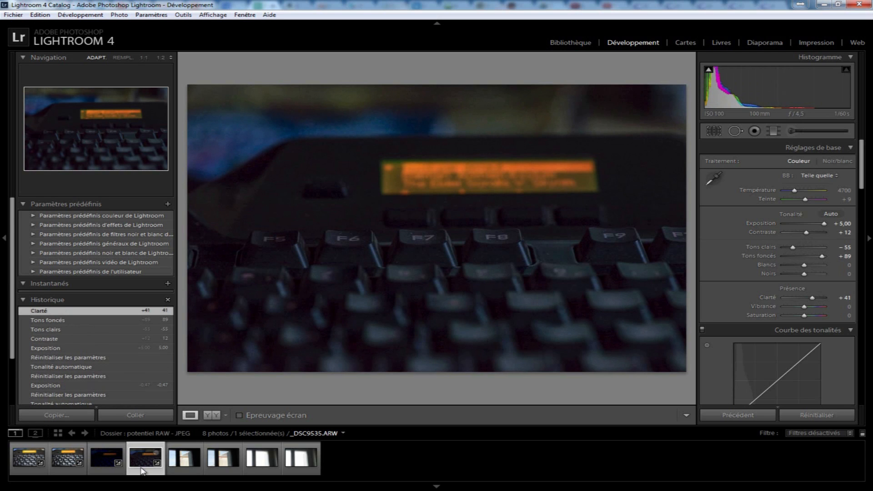
# Compare the brightened JPEG and RAW versions of the underexposed keyboard photo.
pyautogui.click(105, 470)
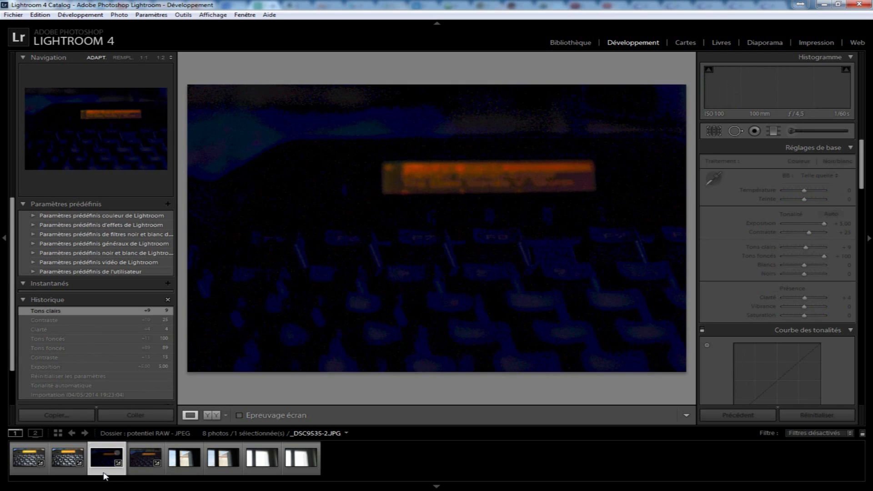
pyautogui.click(146, 475)
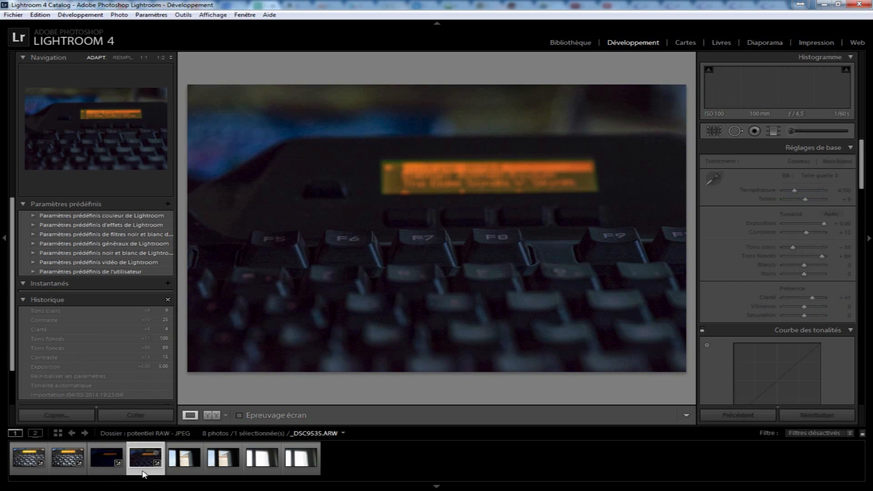
pyautogui.click(104, 475)
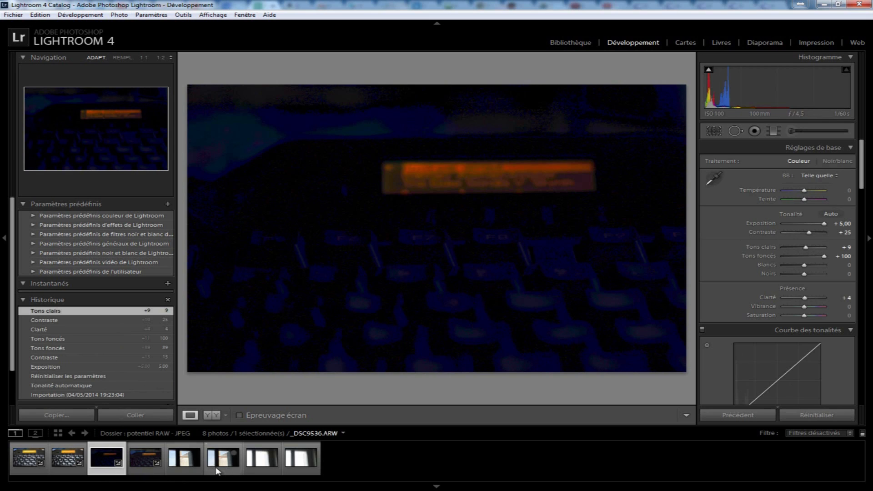
# Compare the before and after views of the underexposed _DSC9535.ARW, and check the RAW result against _DSC9535-2.JPG.
pyautogui.click(143, 471)
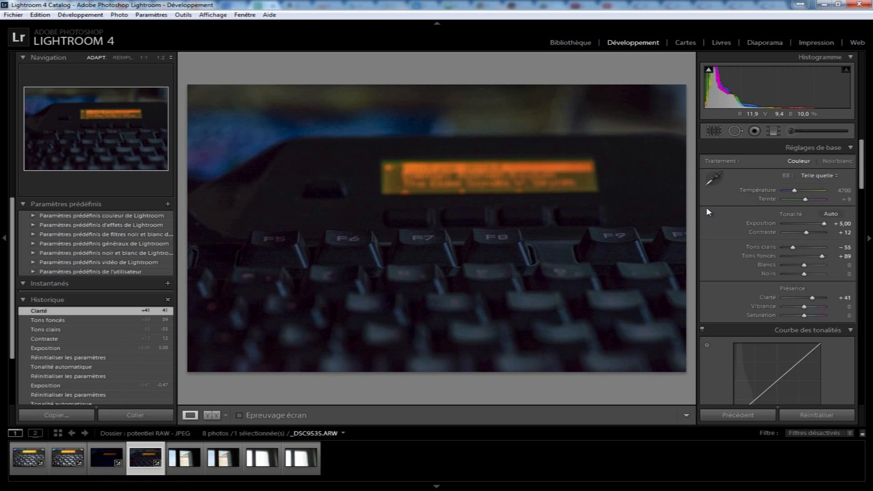
pyautogui.click(209, 416)
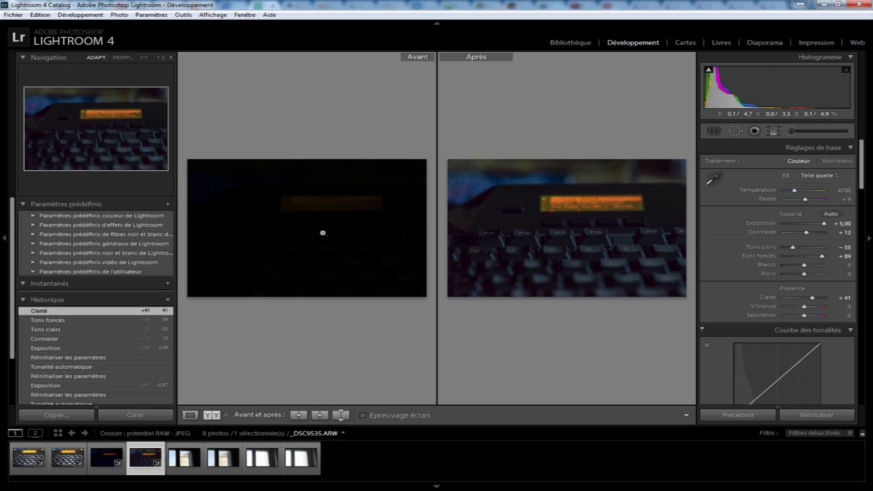
pyautogui.click(211, 415)
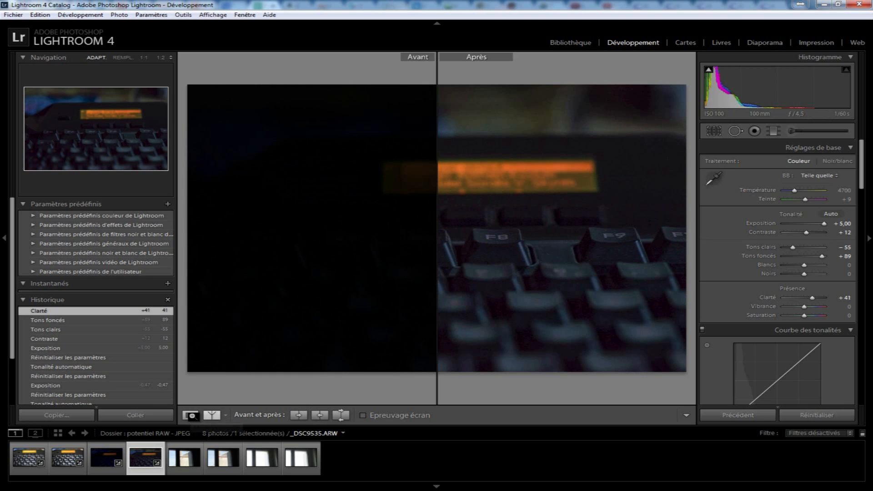
pyautogui.click(191, 416)
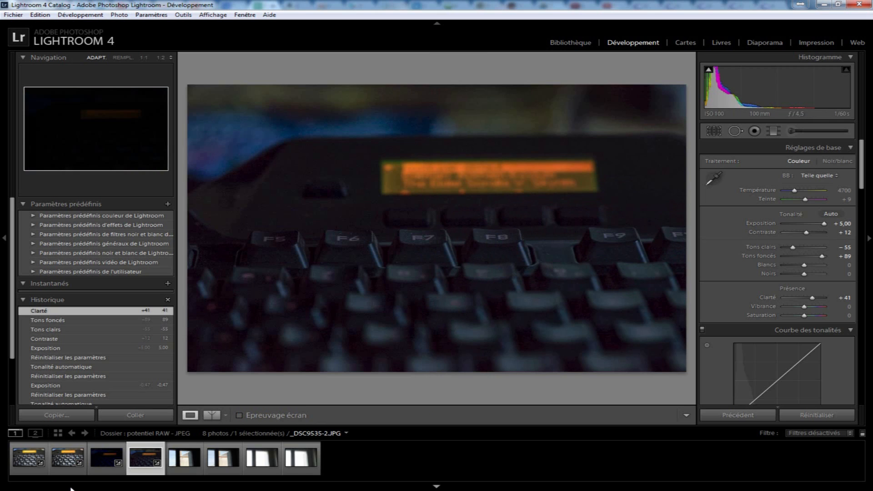
pyautogui.click(104, 474)
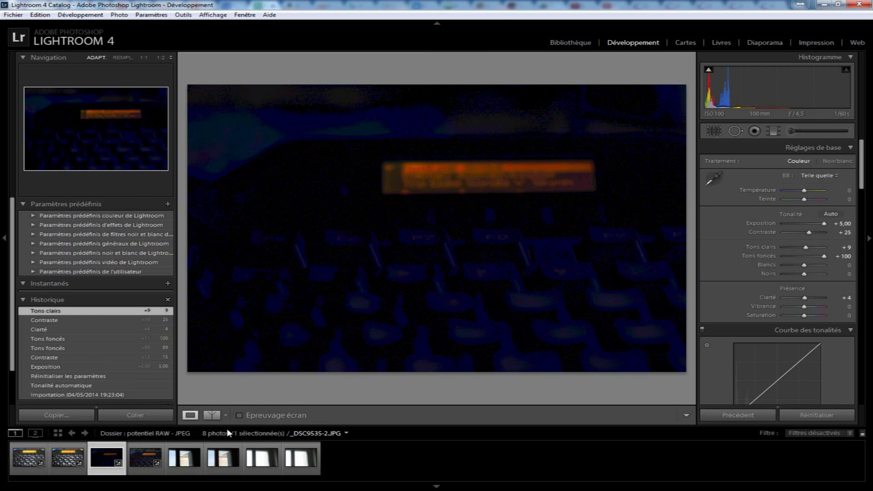
pyautogui.click(150, 474)
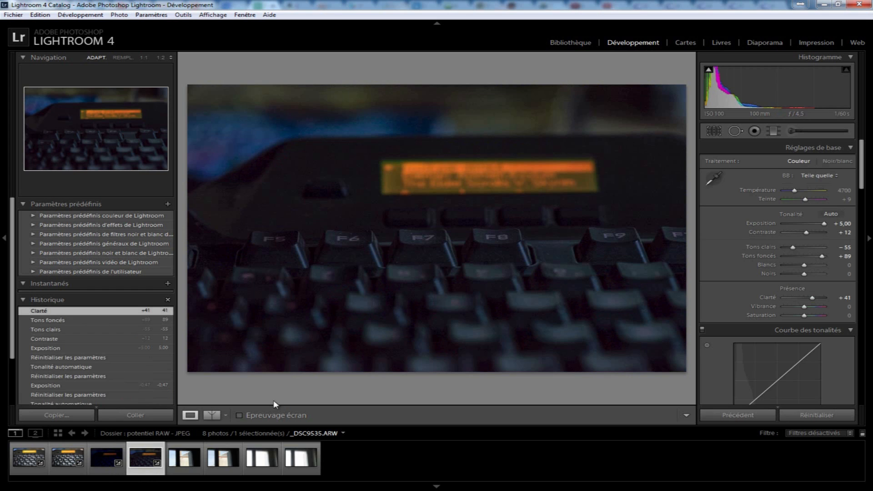
# On the window photo _DSC9536-2.JPG, set Exposition to +1,67, Contraste to +28, Tons clairs to −100, Tons foncés to +100 and Blancs to −100.
pyautogui.click(181, 474)
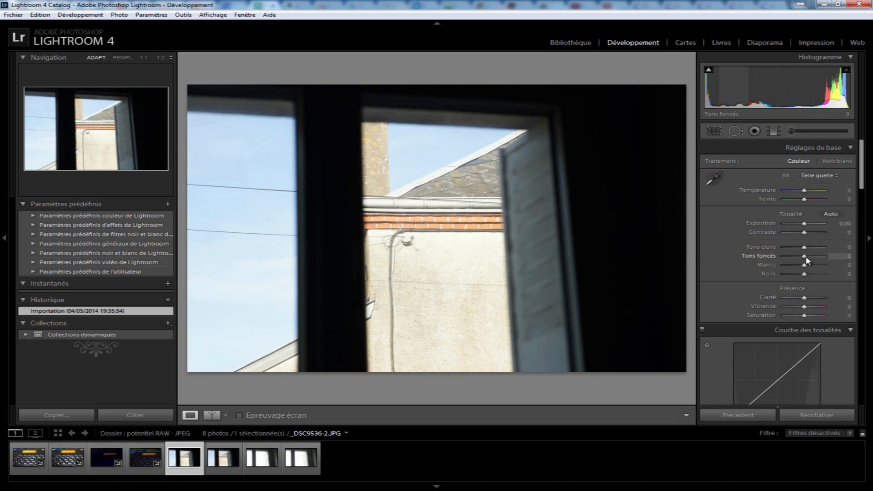
pyautogui.moveTo(807, 259); pyautogui.dragTo(813, 228)
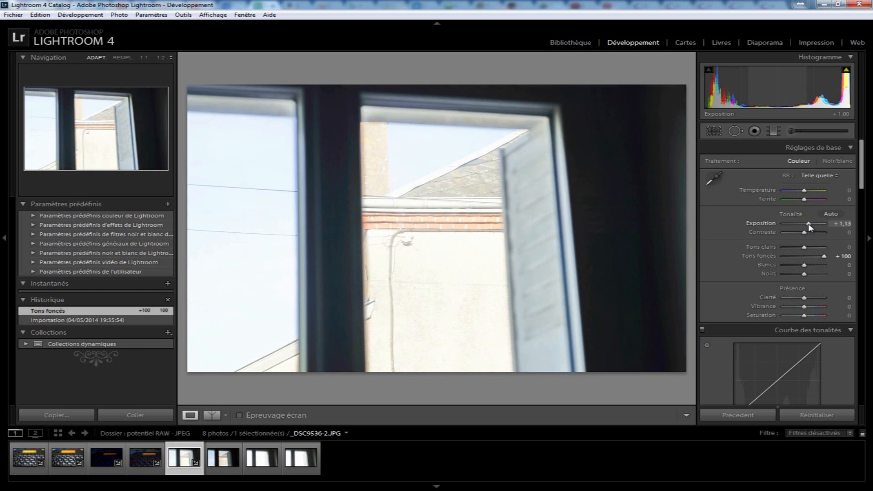
pyautogui.moveTo(806, 247); pyautogui.dragTo(775, 264)
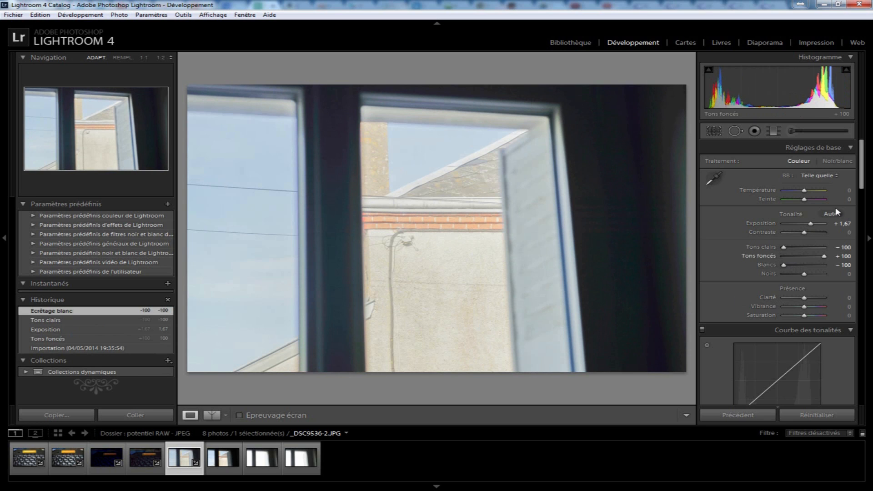
pyautogui.moveTo(806, 233); pyautogui.dragTo(809, 232)
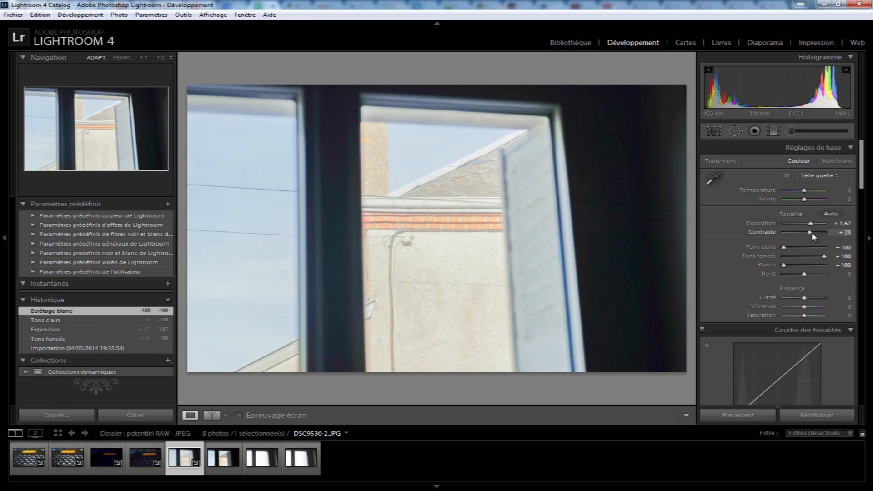
# Compare the before and after versions of _DSC9536-2.JPG in the split view, and return to the single-photo view.
pyautogui.click(212, 416)
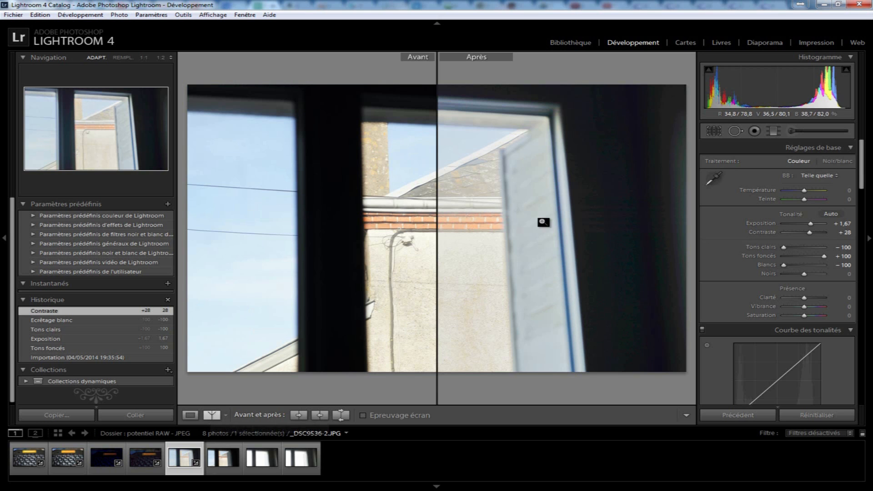
pyautogui.click(362, 251)
pyautogui.click(363, 251)
pyautogui.click(197, 416)
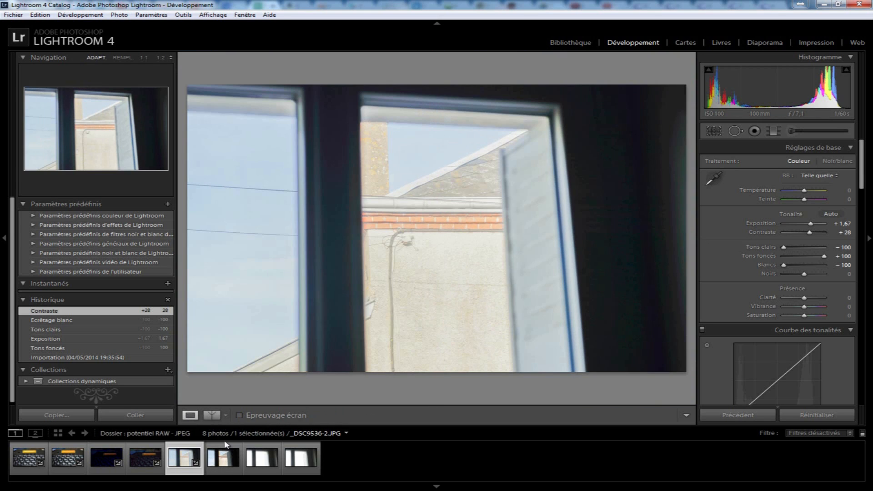
# On _DSC9536.ARW, set Exposition to +0,47, Contraste to +20, Tons clairs to −100, Tons foncés to +79, Blancs to −47 and Noirs to +23.
pyautogui.click(223, 462)
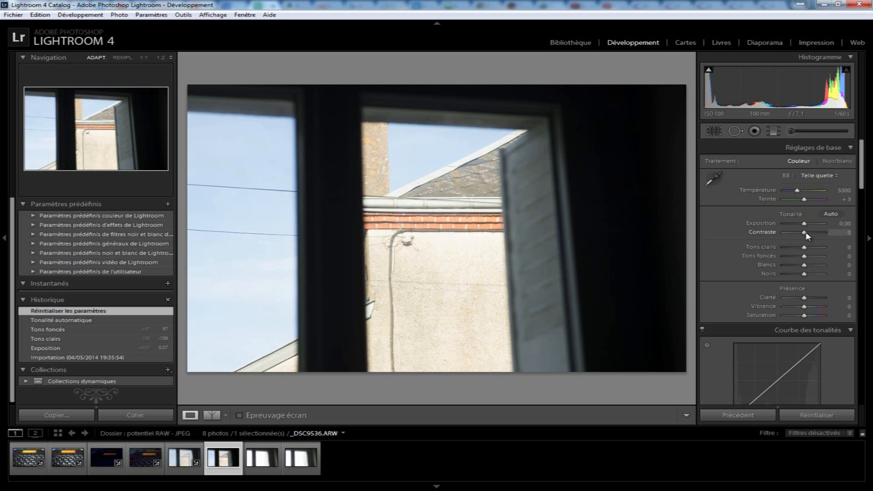
pyautogui.moveTo(804, 256); pyautogui.dragTo(822, 260)
pyautogui.moveTo(807, 231); pyautogui.dragTo(809, 233)
pyautogui.moveTo(805, 274); pyautogui.dragTo(810, 273)
pyautogui.moveTo(804, 224); pyautogui.dragTo(795, 266)
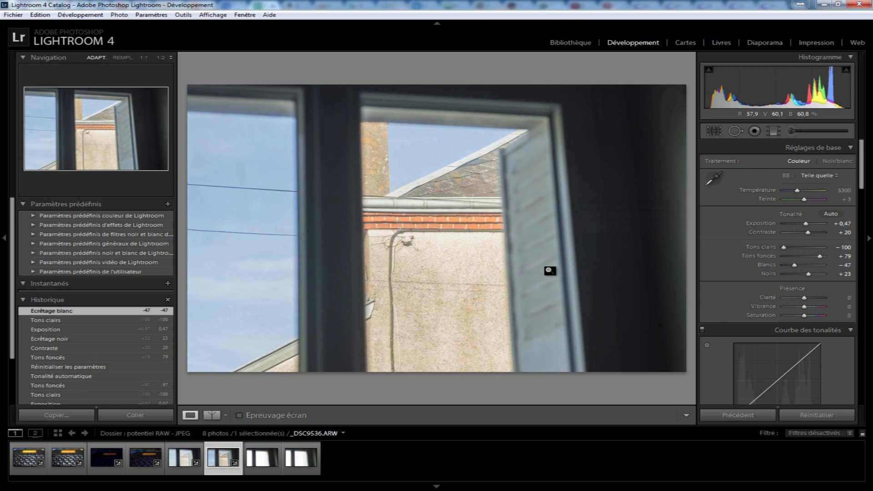
# Examine the shutter and the dark wall beside it close up in _DSC9536-2.JPG and _DSC9536.ARW.
pyautogui.click(186, 469)
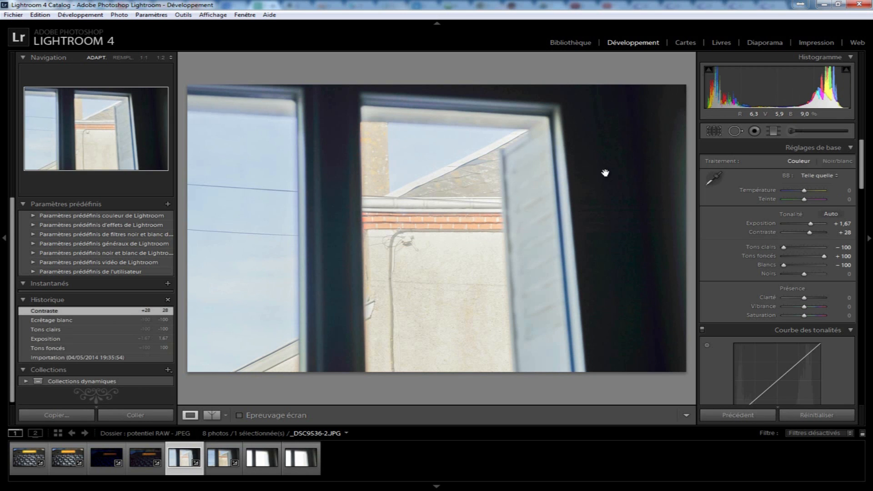
pyautogui.click(594, 160)
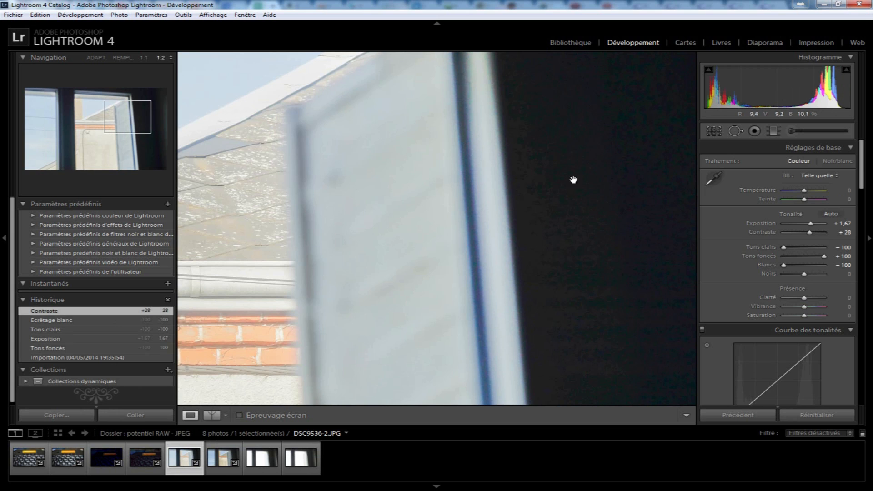
pyautogui.click(569, 194)
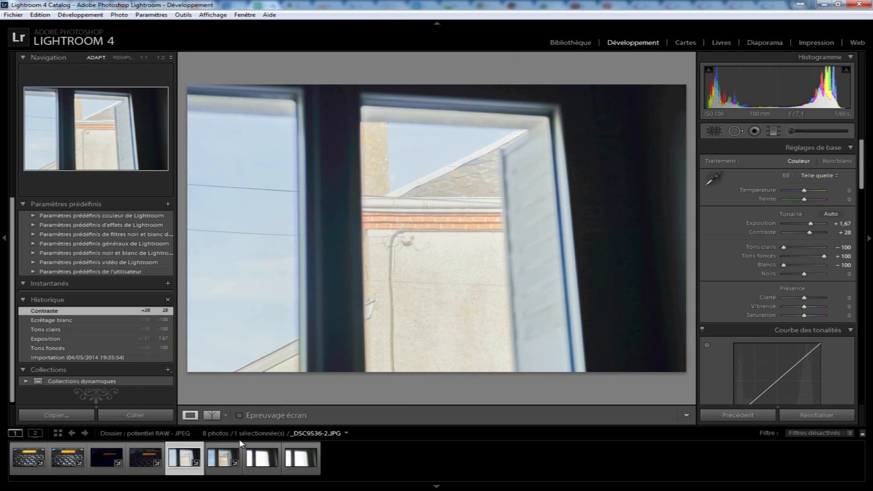
pyautogui.click(221, 464)
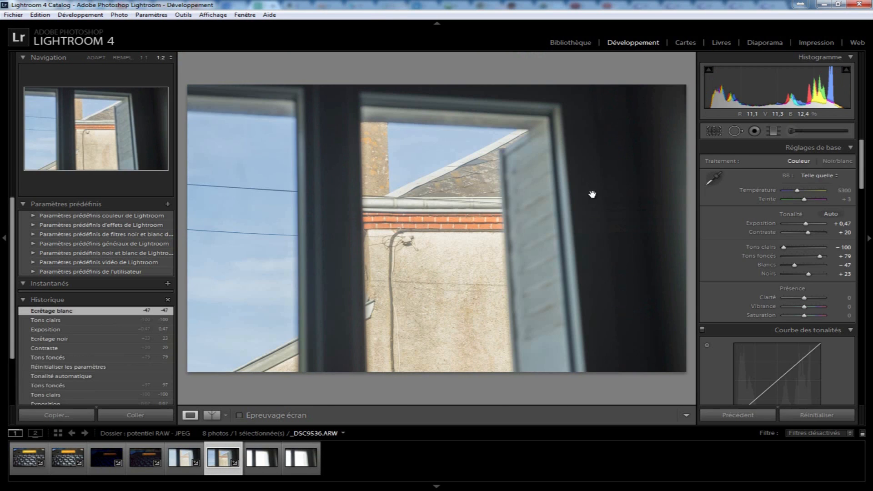
pyautogui.click(595, 182)
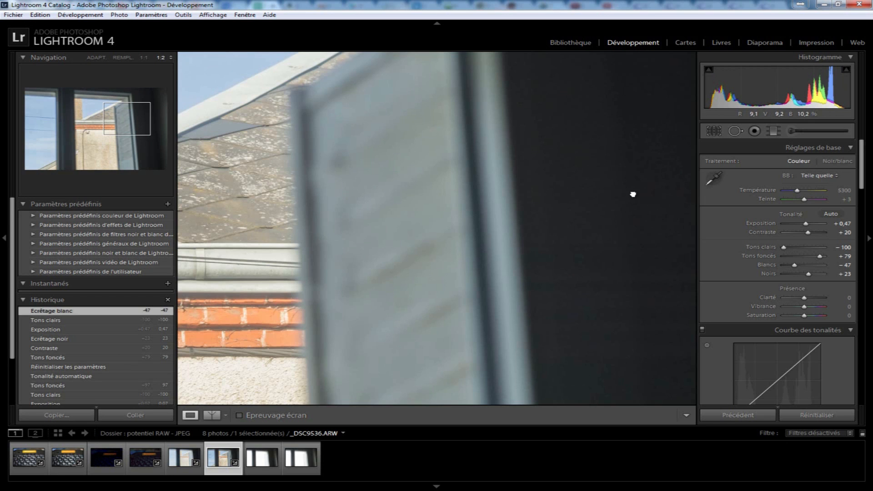
pyautogui.click(581, 279)
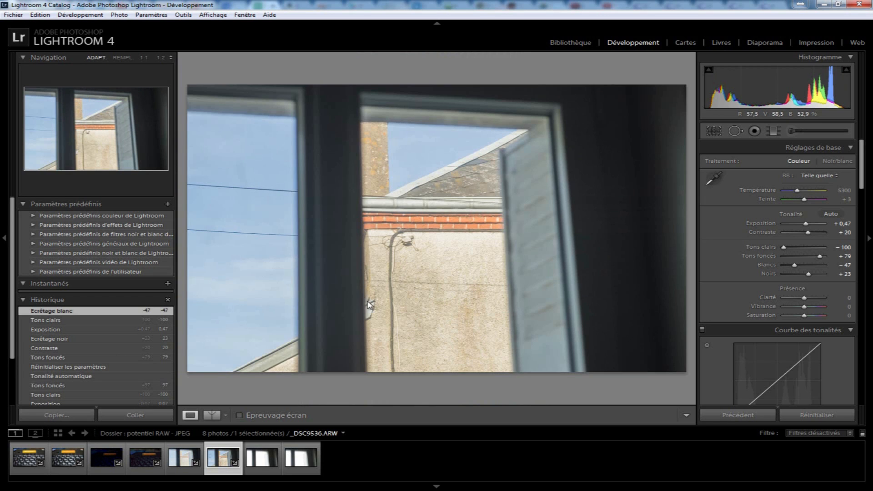
# Compare the full-frame developed JPEG and RAW versions of the _DSC9536 window photo.
pyautogui.click(201, 459)
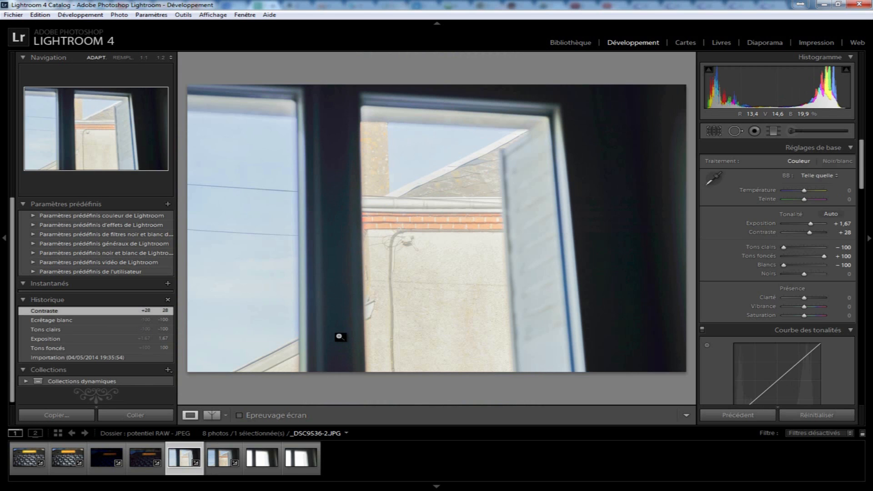
pyautogui.press('Right')
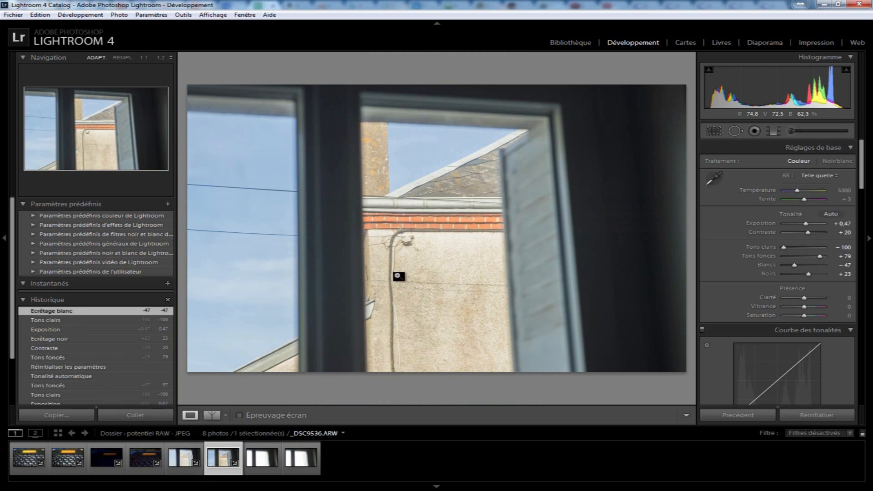
pyautogui.click(185, 466)
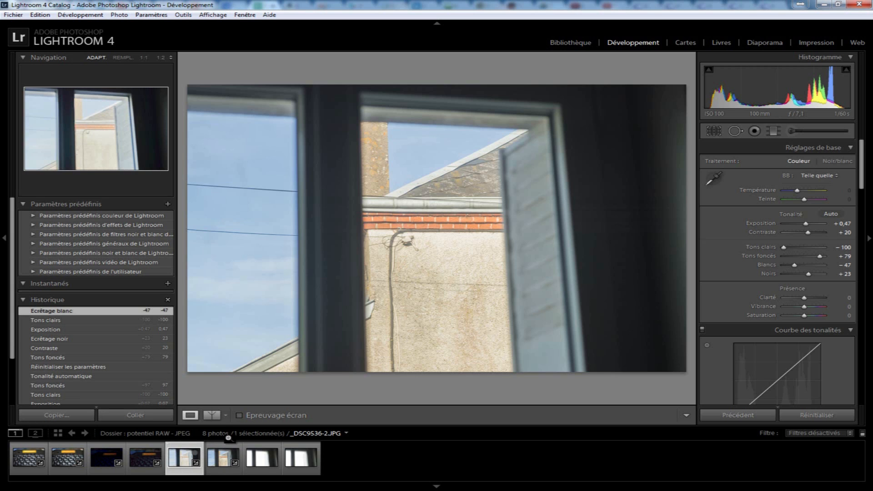
pyautogui.click(222, 469)
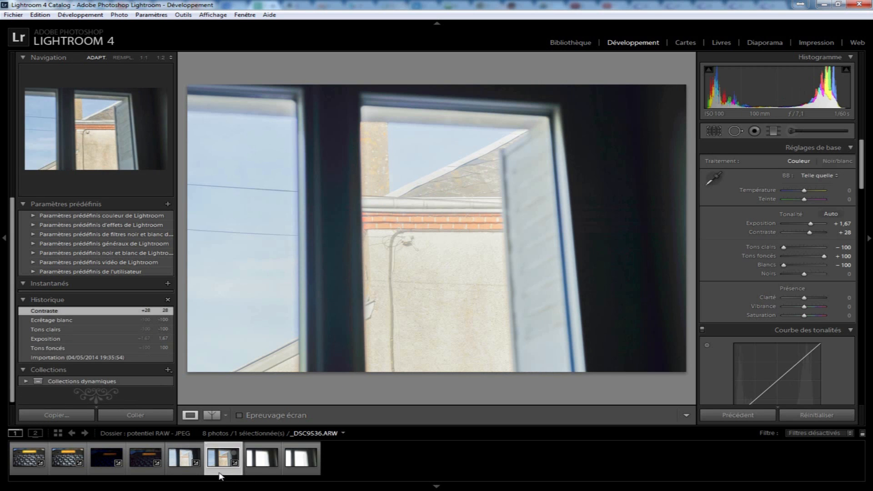
# On the overexposed window photo _DSC9537-2.JPG, set Exposition to −2,87, Tons clairs to −100 and Blancs to −100.
pyautogui.click(265, 473)
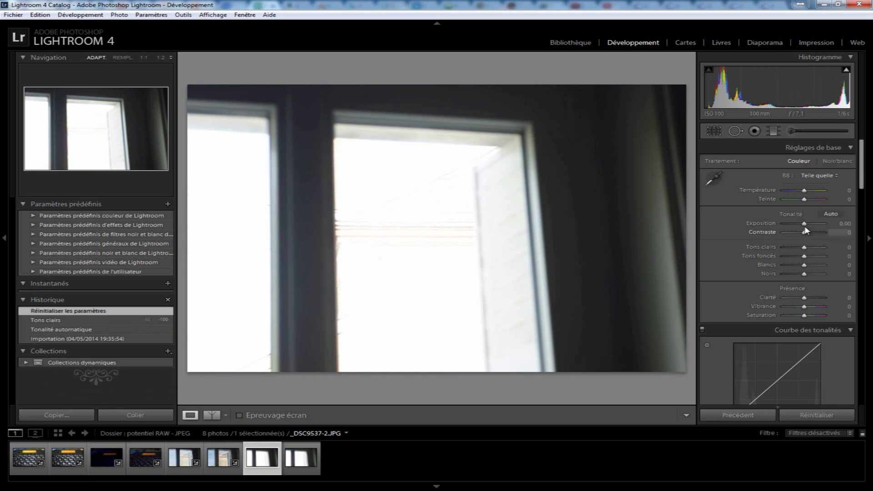
pyautogui.moveTo(805, 224); pyautogui.dragTo(793, 225)
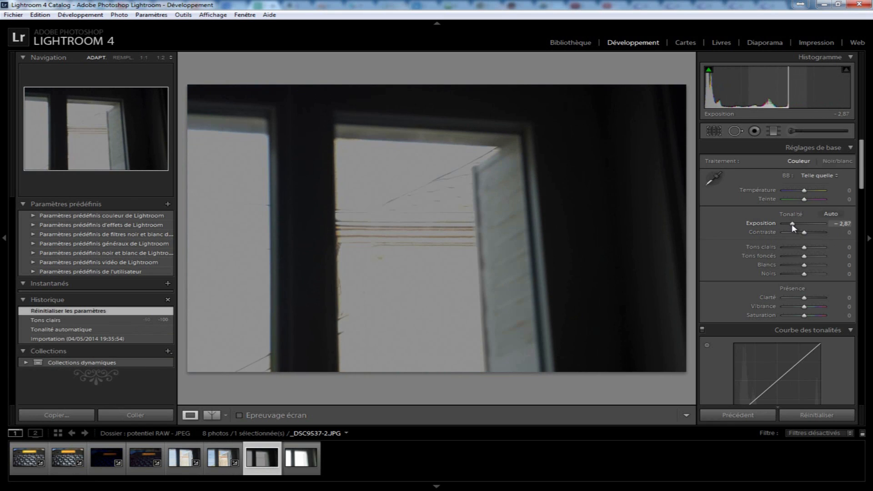
pyautogui.moveTo(804, 250); pyautogui.dragTo(767, 250)
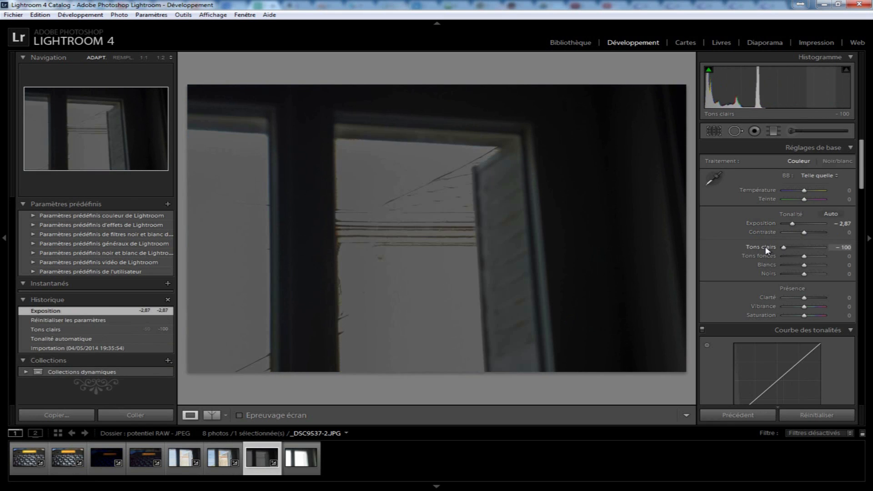
pyautogui.moveTo(806, 268); pyautogui.dragTo(776, 265)
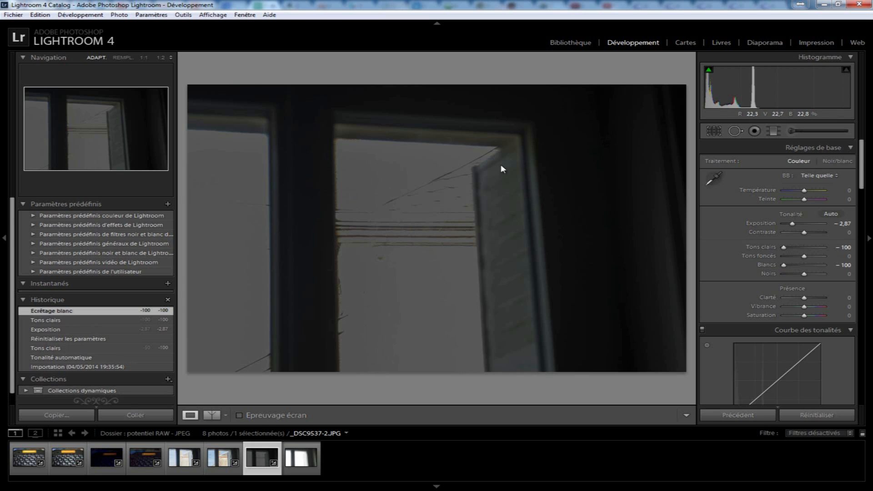
# On the overexposed _DSC9537.ARW, set Exposition to −3,40, Contraste to +12, Tons foncés to +100, Blancs to −60 and Noirs to +52.
pyautogui.click(298, 473)
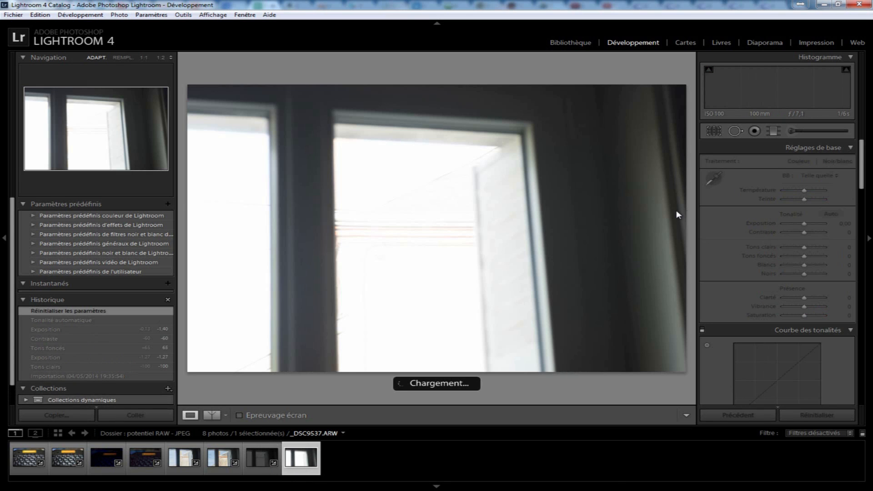
pyautogui.moveTo(804, 226); pyautogui.dragTo(793, 224)
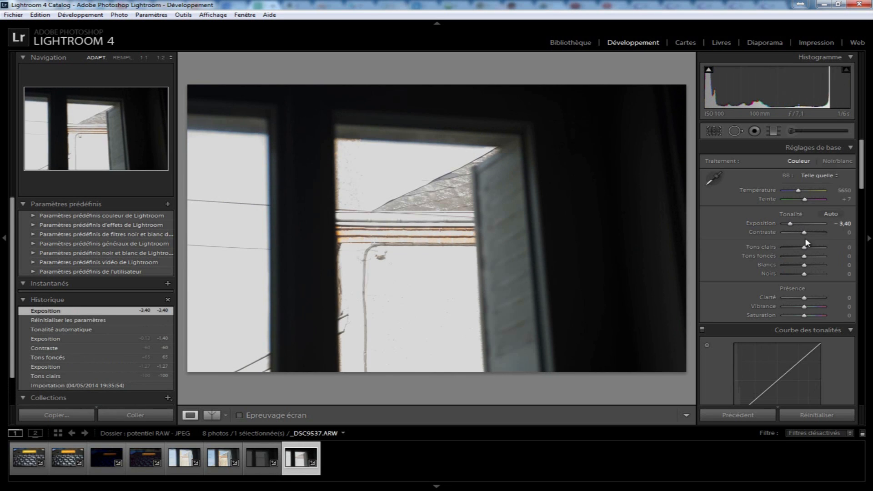
pyautogui.moveTo(807, 256); pyautogui.dragTo(835, 255)
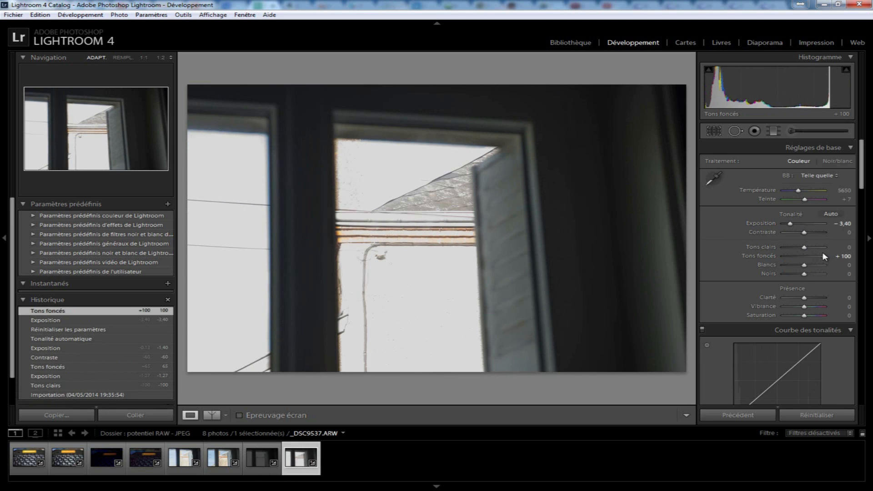
pyautogui.moveTo(805, 274)
pyautogui.mouseDown()
pyautogui.moveTo(816, 274)
pyautogui.moveTo(791, 266)
pyautogui.mouseUp()
pyautogui.moveTo(805, 232); pyautogui.dragTo(812, 234)
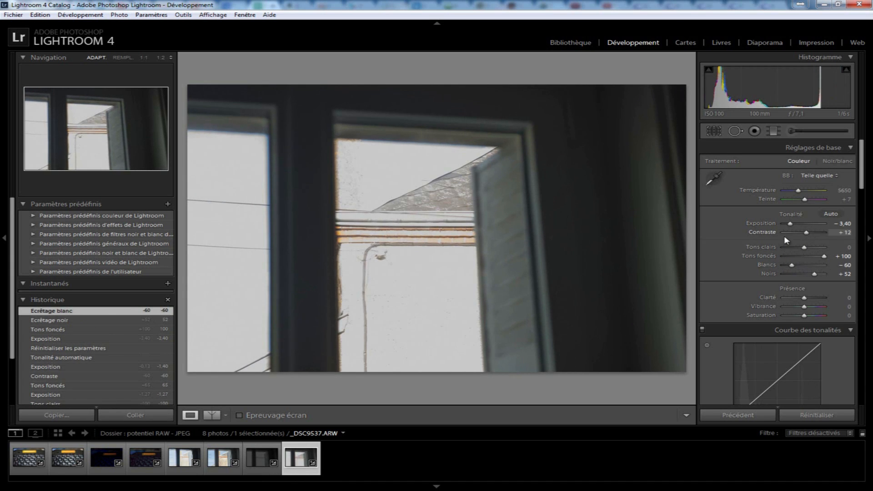
# Check _DSC9537-2.JPG for comparison, and on _DSC9537.ARW set Exposition to −2,87 and Tons clairs to about −57.
pyautogui.click(260, 472)
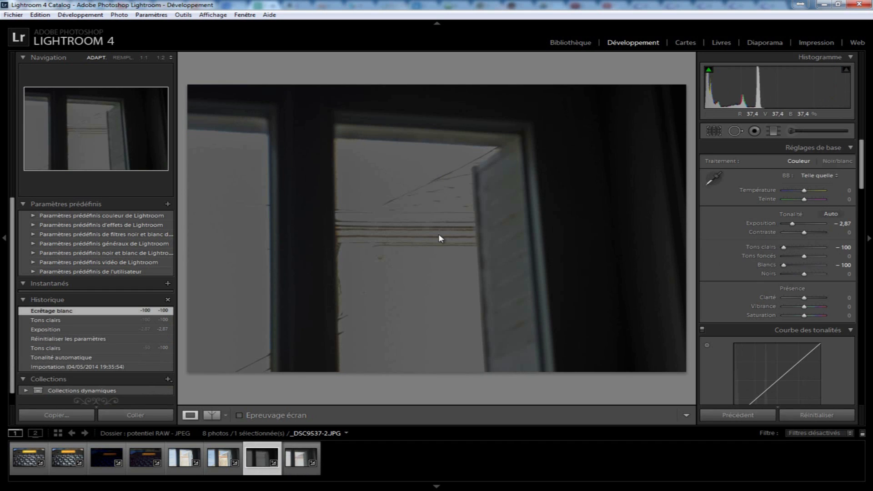
pyautogui.click(299, 468)
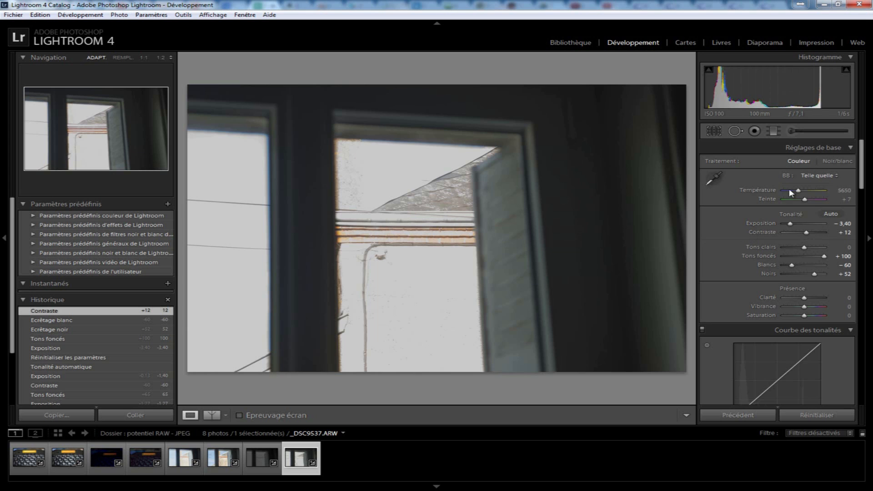
pyautogui.moveTo(793, 225); pyautogui.dragTo(793, 245)
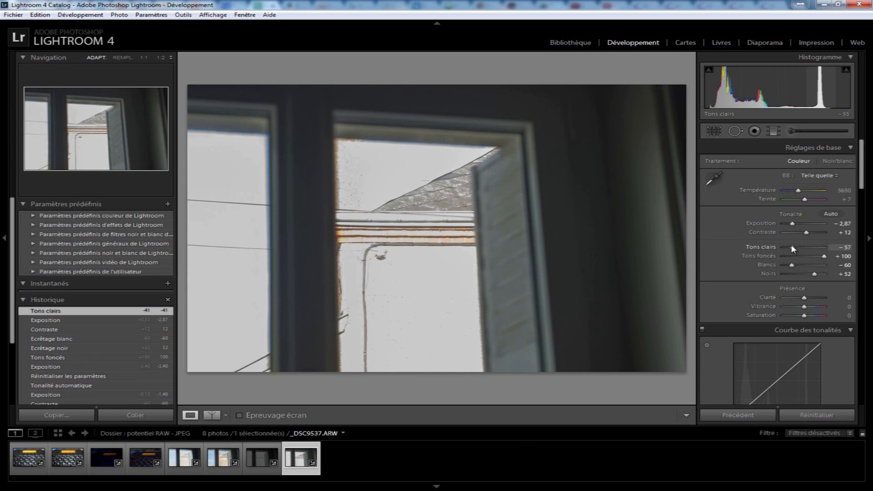
# Compare the developed JPEG and RAW versions of the overexposed _DSC9537 and high-contrast _DSC9536 window photos.
pyautogui.click(255, 472)
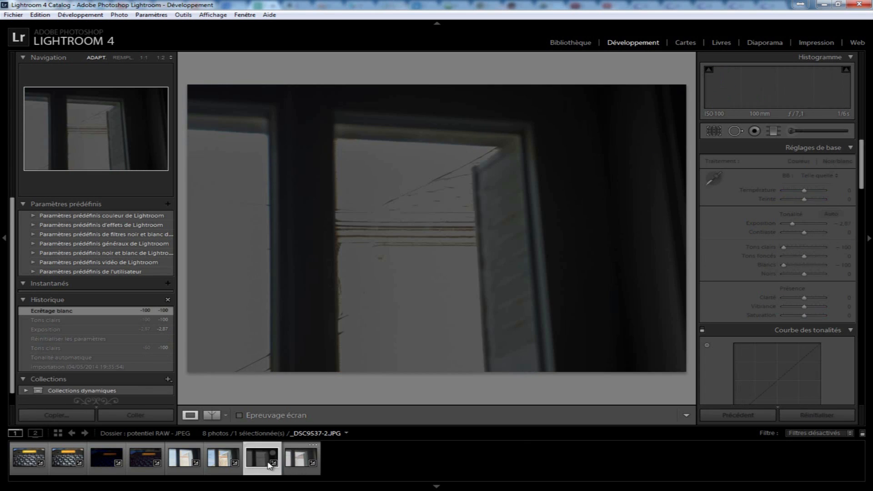
pyautogui.click(294, 471)
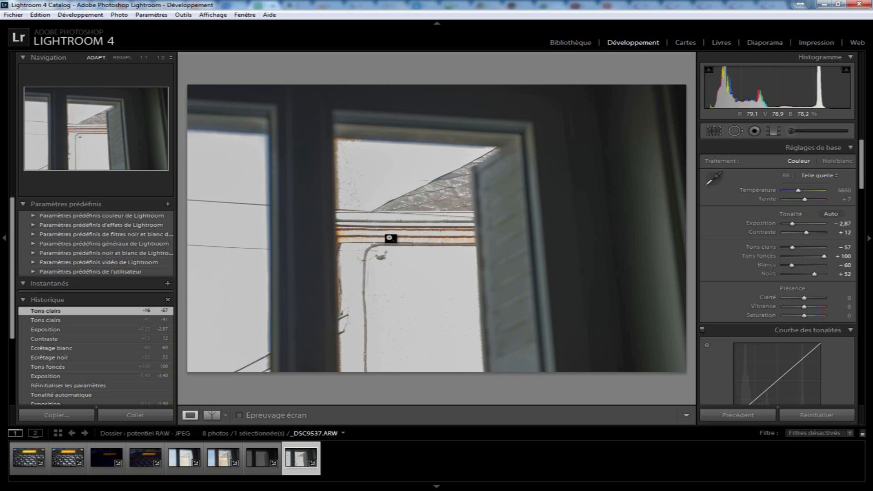
pyautogui.click(222, 473)
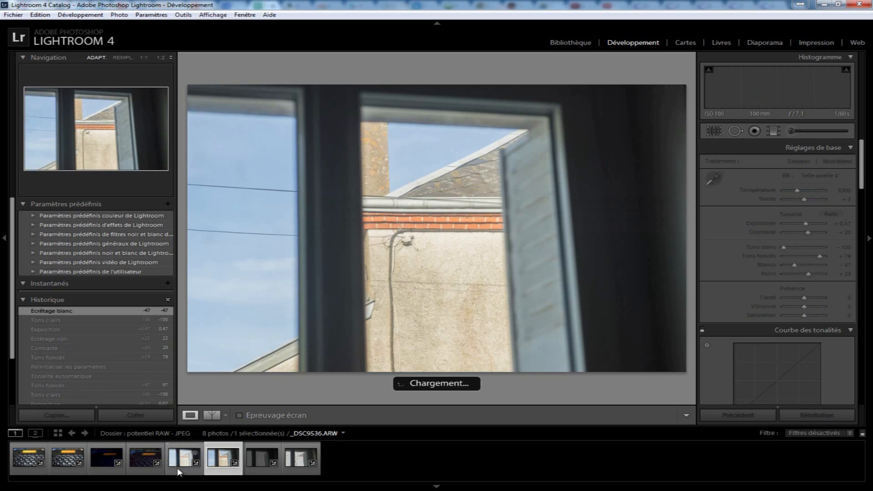
pyautogui.click(188, 472)
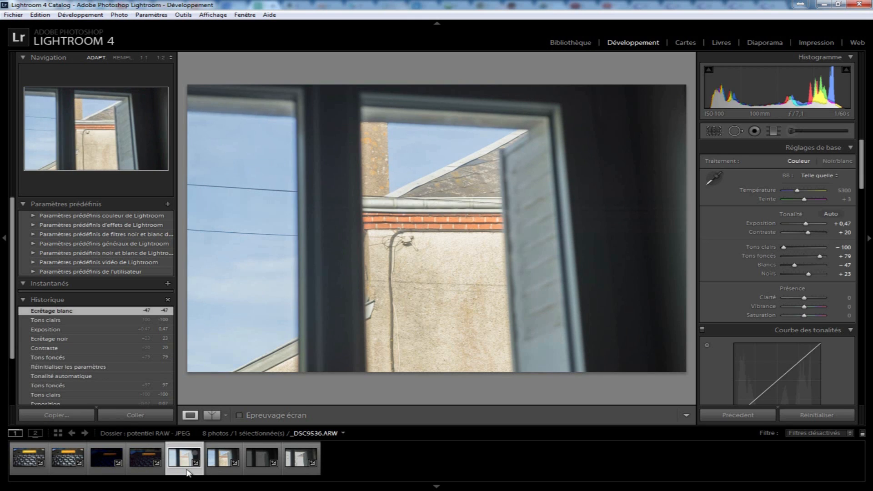
pyautogui.click(222, 468)
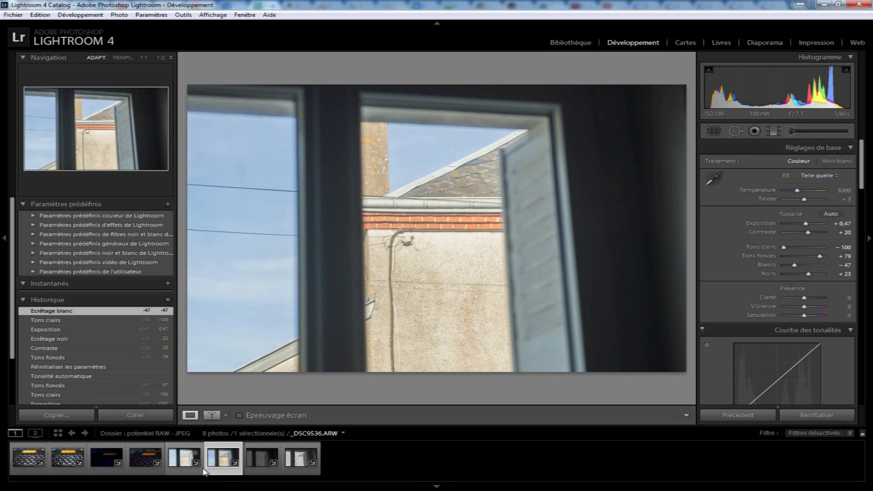
pyautogui.click(182, 470)
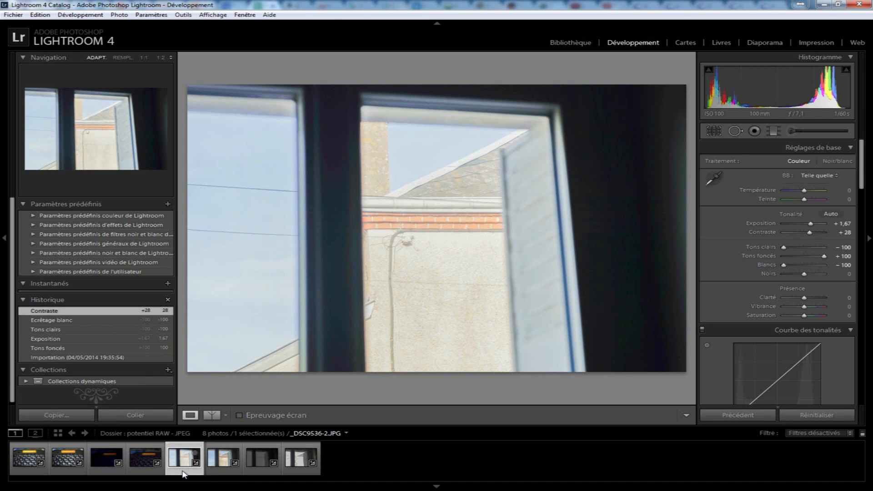
pyautogui.click(220, 469)
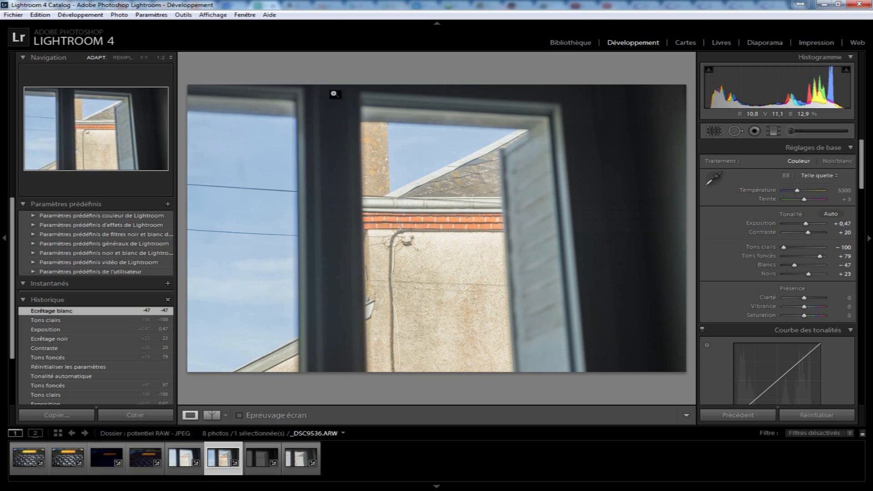
pyautogui.click(193, 469)
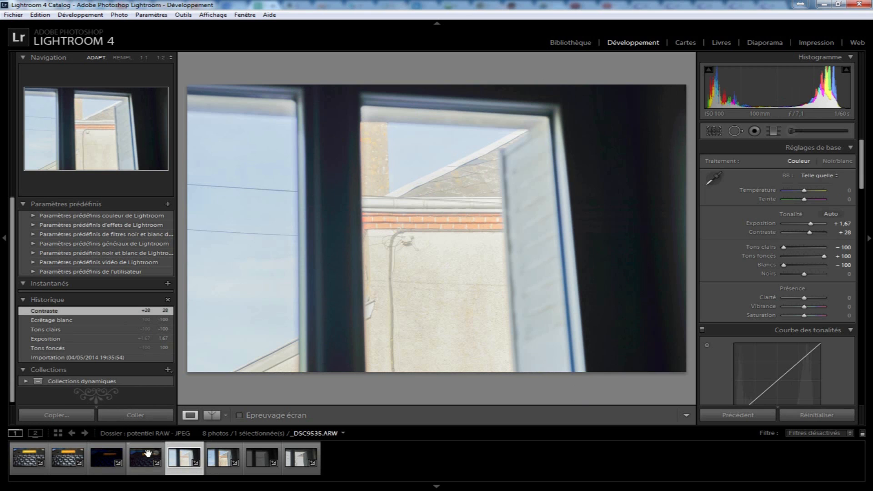
# On the underexposed _DSC9535.ARW, set the noise reduction to Luminance 16, luminance Détail 76 and Contraste 12.
pyautogui.click(143, 474)
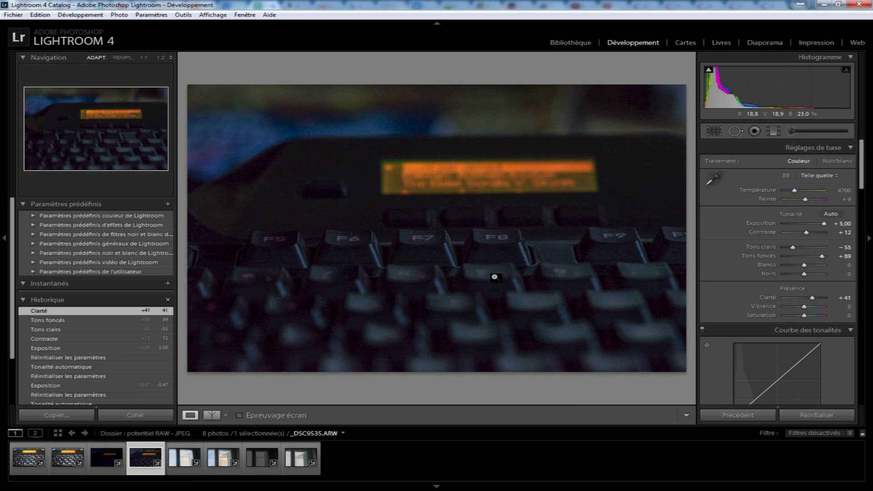
pyautogui.scroll(-10, 712, 255)
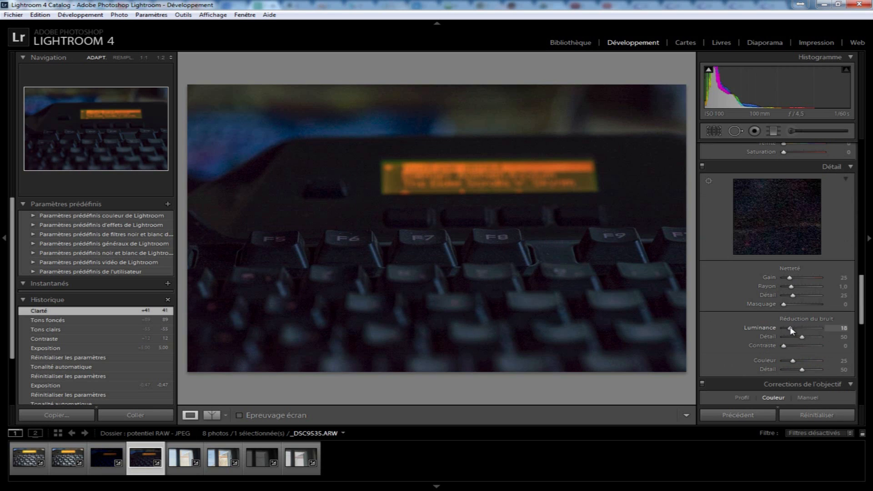
pyautogui.moveTo(790, 330); pyautogui.dragTo(790, 330)
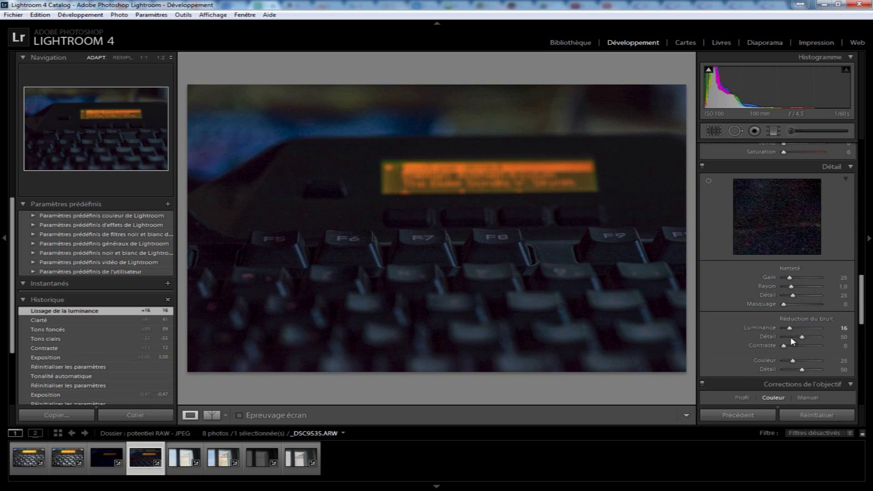
pyautogui.moveTo(813, 339); pyautogui.dragTo(813, 339)
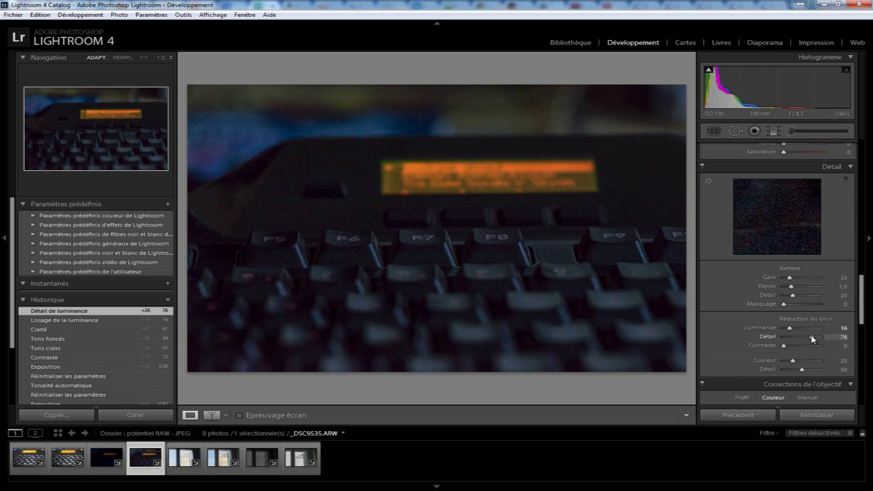
pyautogui.click(789, 349)
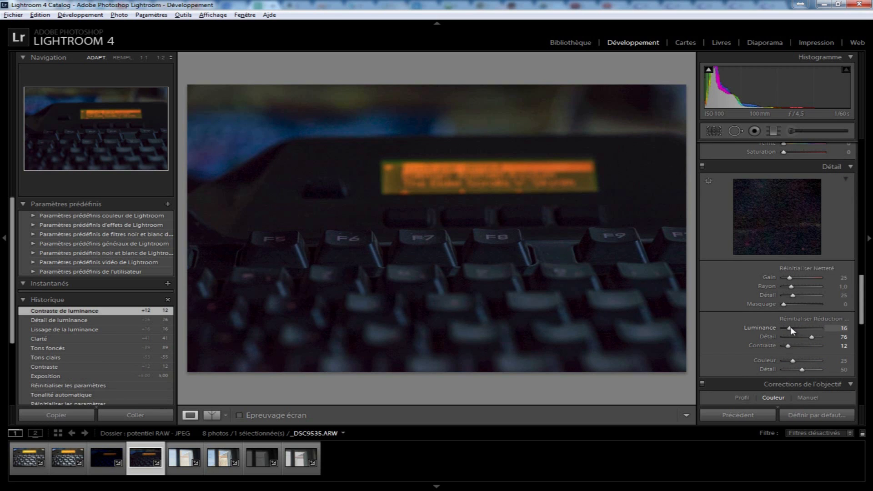
# Using the grayscale preview, set the noise reduction Luminance to 26 and its Détail to 79 on _DSC9535.ARW.
pyautogui.keyDown('alt'); pyautogui.click(792, 329); pyautogui.keyUp('alt')
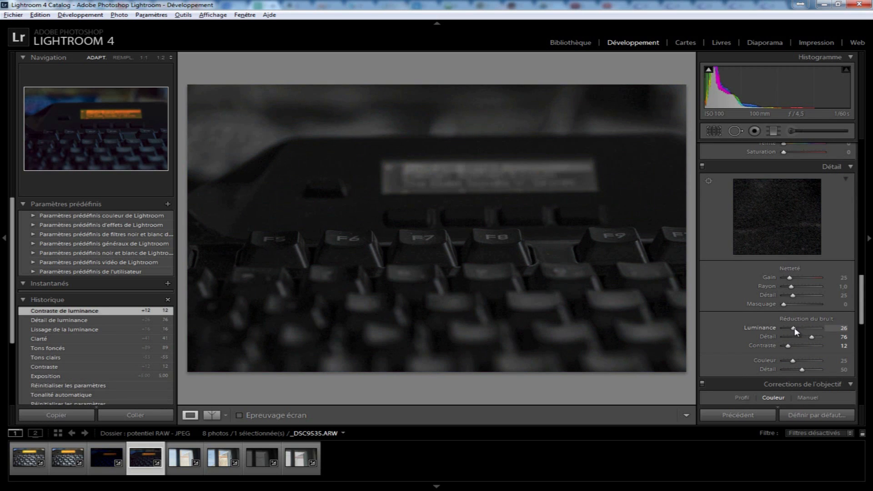
pyautogui.moveTo(795, 328); pyautogui.dragTo(795, 328)
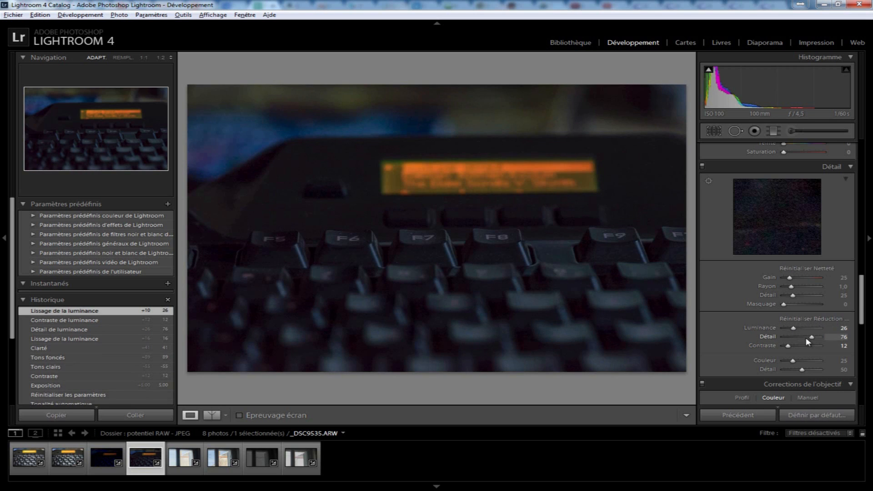
pyautogui.keyDown('alt'); pyautogui.click(812, 337); pyautogui.keyUp('alt')
pyautogui.moveTo(813, 340); pyautogui.dragTo(813, 339)
# Set the sharpening Masquage to 71 using the edge mask preview, and show the underexposed keyboard JPEG for comparison.
pyautogui.moveTo(784, 306); pyautogui.dragTo(811, 307)
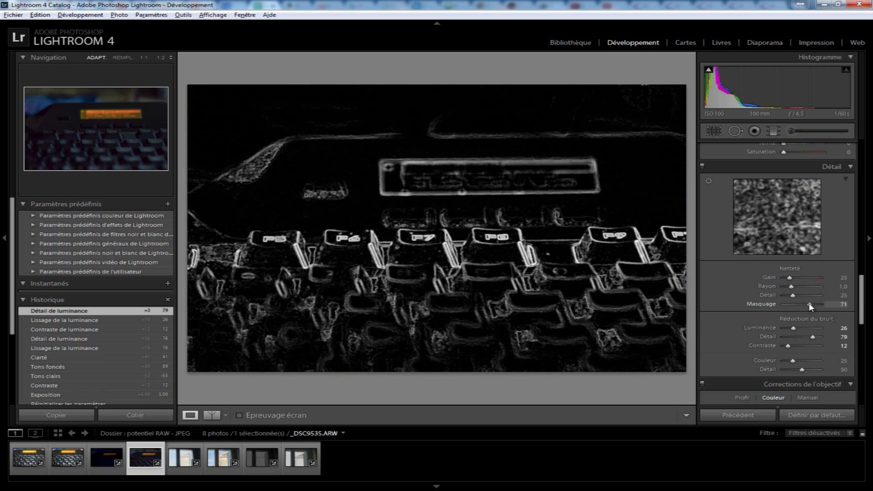
pyautogui.moveTo(810, 304); pyautogui.dragTo(810, 304)
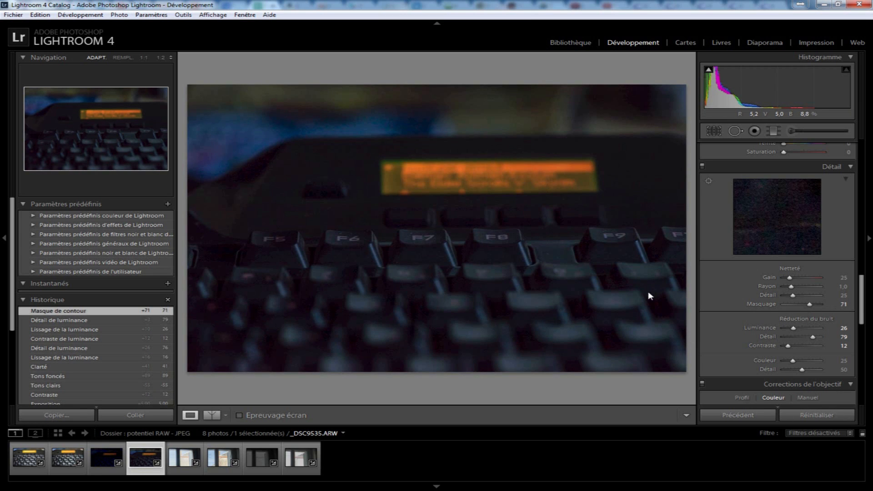
pyautogui.click(114, 464)
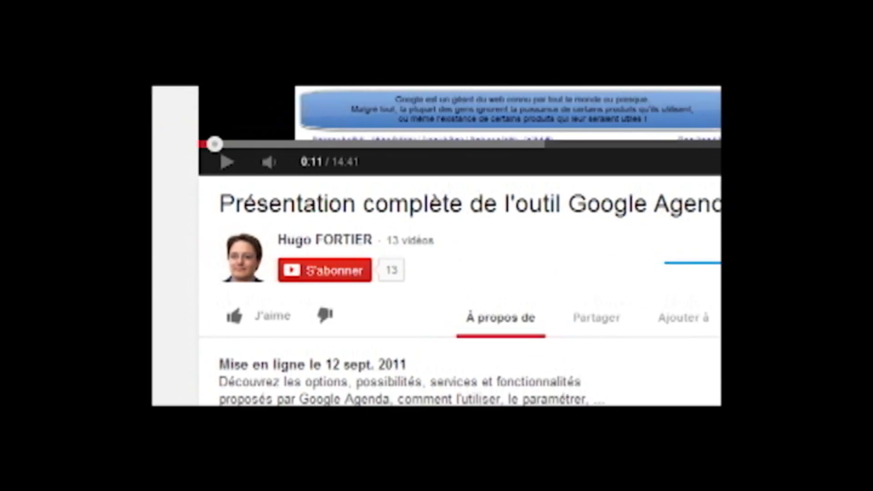
pyautogui.click(228, 253)
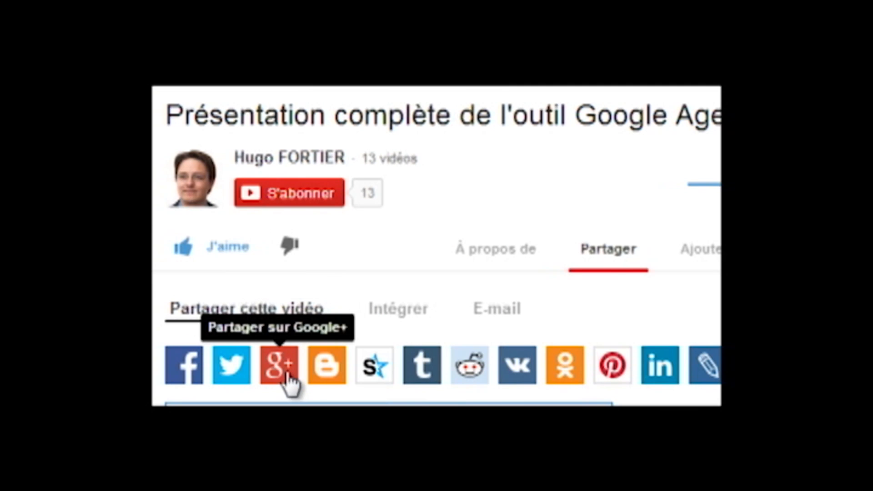